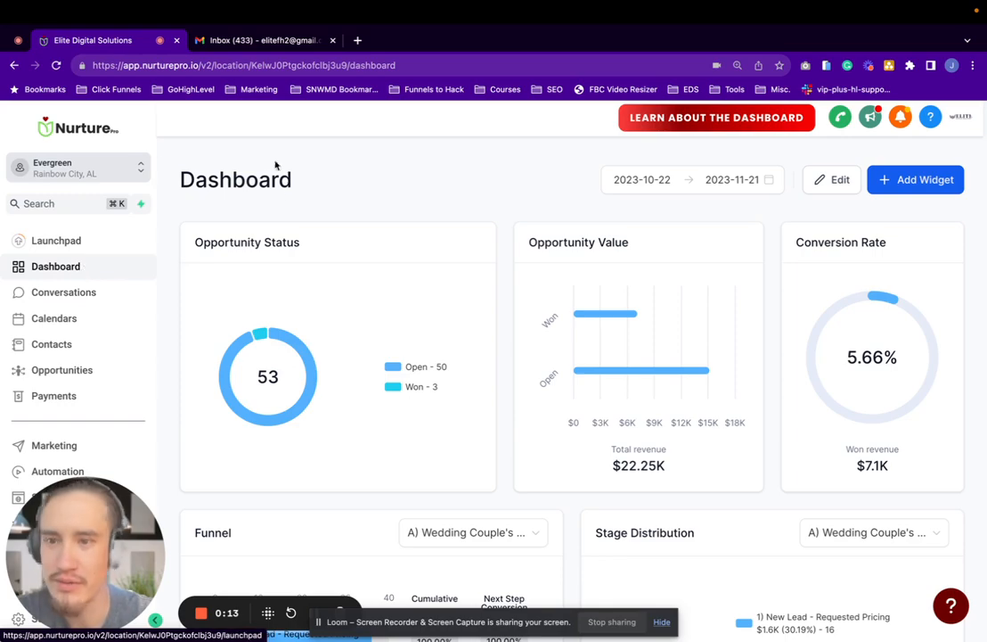
Open the Nurture Pro folder in the automation workflow list
{"action": "scroll", "coordinate": [42, 300], "scroll_direction": "down", "scroll_amount": 2}
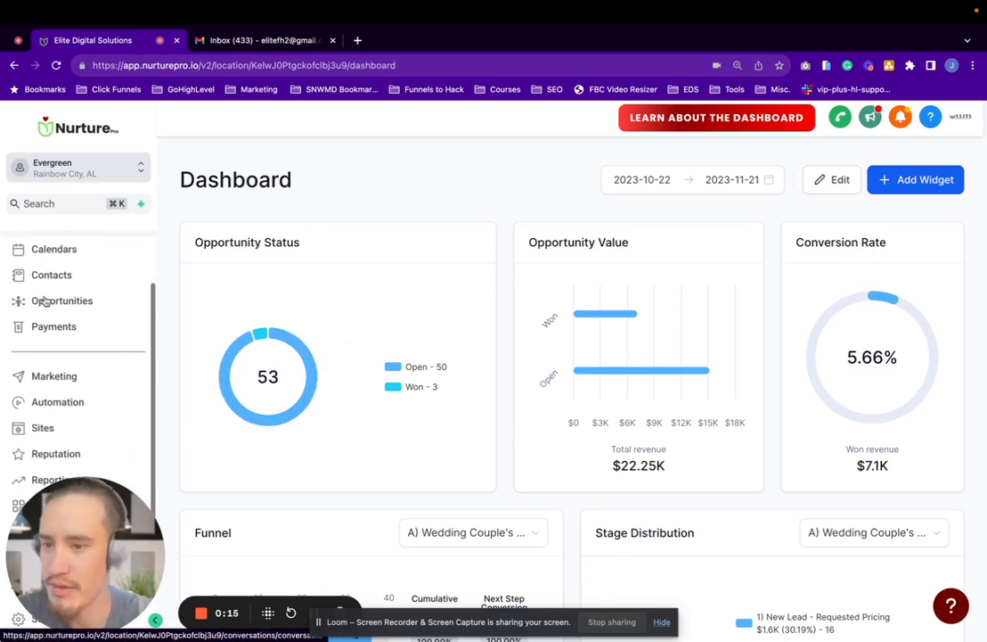
{"action": "left_click", "coordinate": [57, 402]}
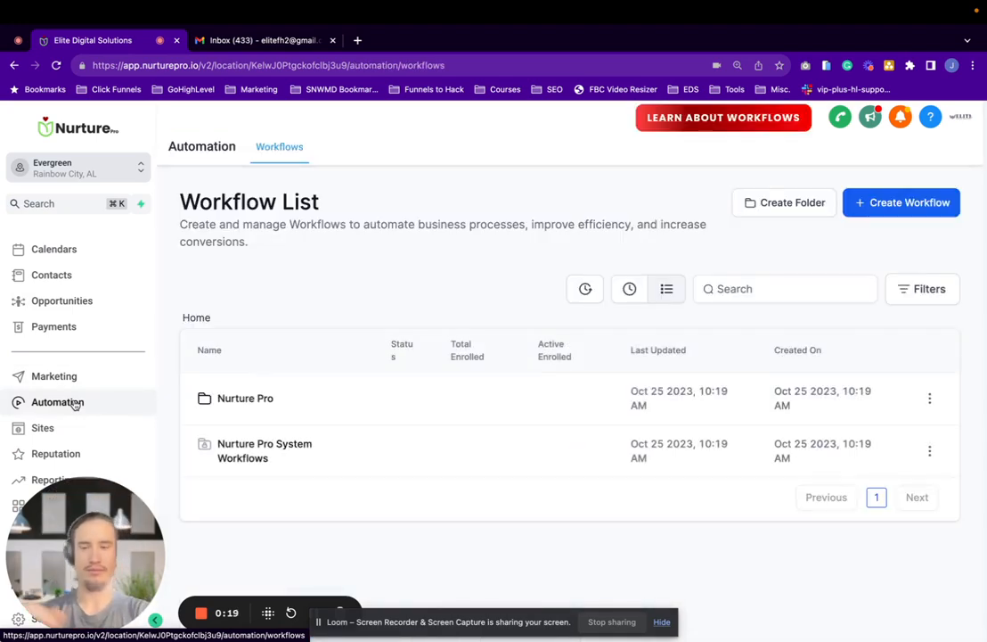
{"action": "left_click", "coordinate": [239, 400]}
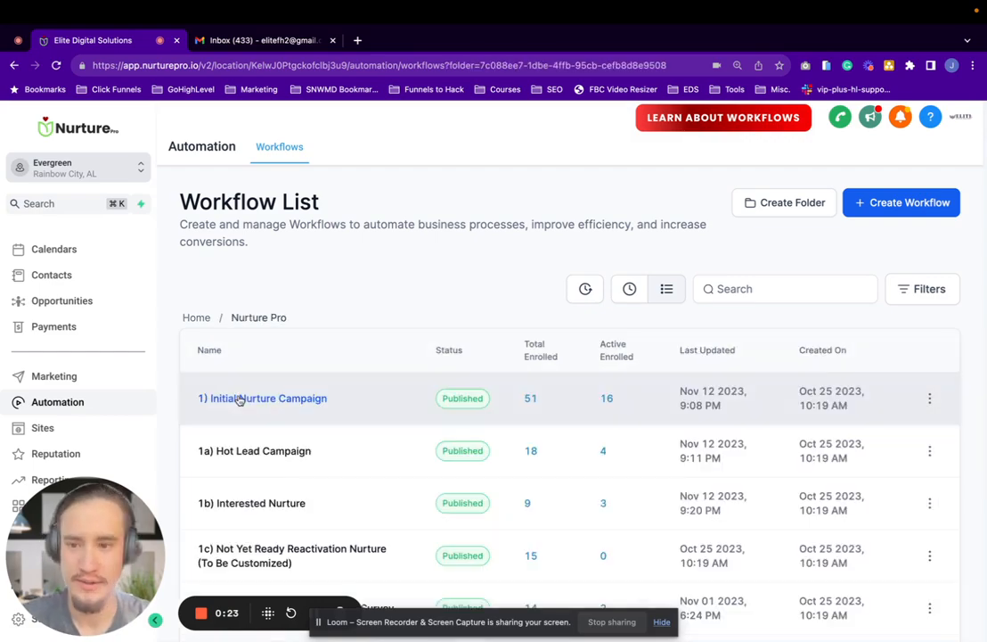
Look through the folder's workflows and open the 1) Initial Nurture Campaign workflow
{"action": "scroll", "coordinate": [416, 311], "scroll_direction": "down", "scroll_amount": 2}
{"action": "scroll", "coordinate": [236, 277], "scroll_direction": "down", "scroll_amount": 2}
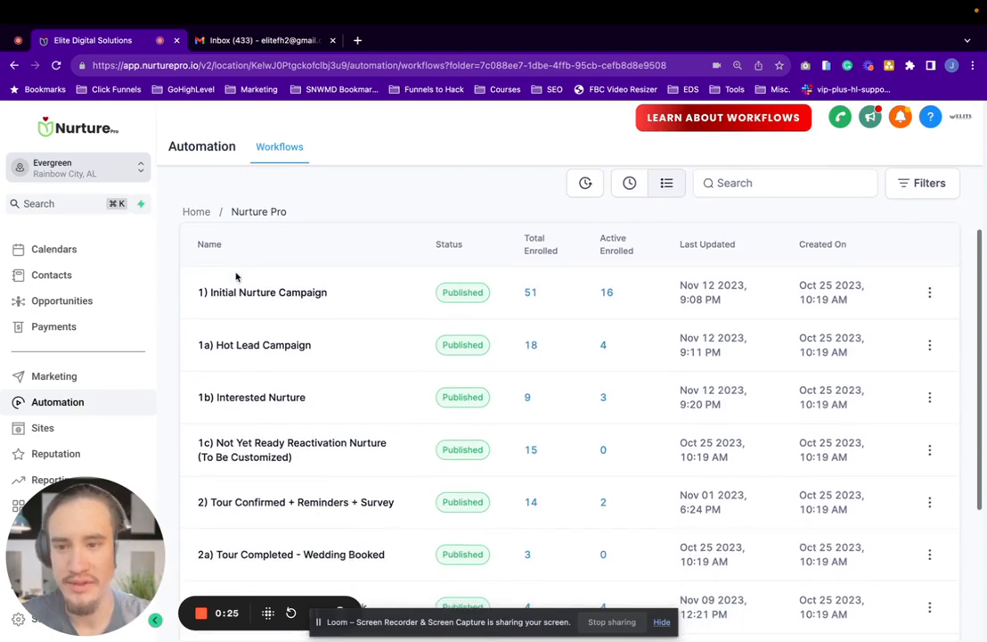
{"action": "scroll", "coordinate": [236, 277], "scroll_direction": "down", "scroll_amount": 3}
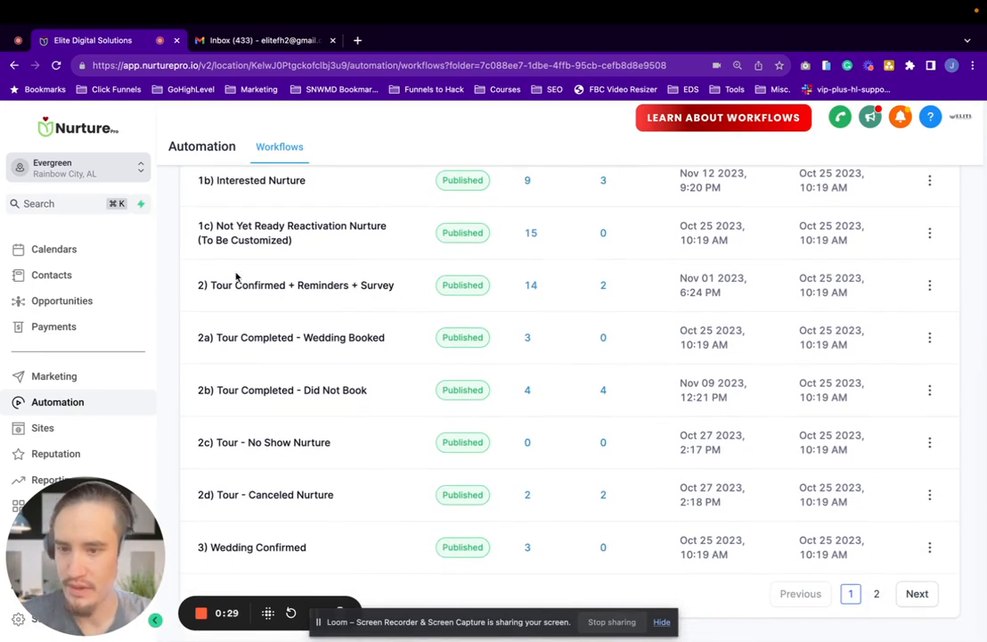
{"action": "scroll", "coordinate": [236, 277], "scroll_direction": "up", "scroll_amount": 3}
{"action": "scroll", "coordinate": [238, 284], "scroll_direction": "up", "scroll_amount": 1}
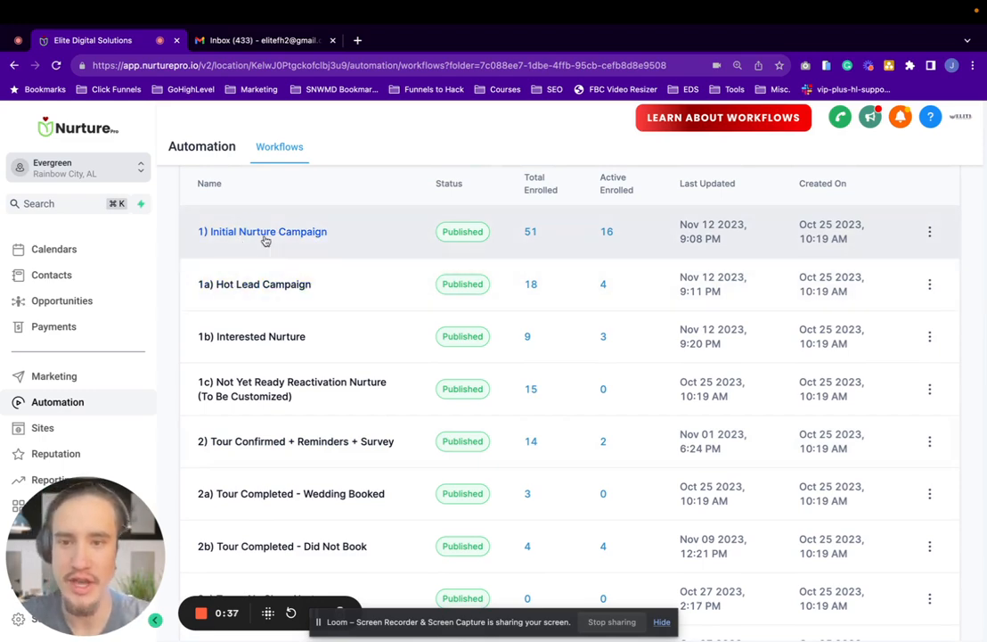
{"action": "left_click", "coordinate": [264, 232]}
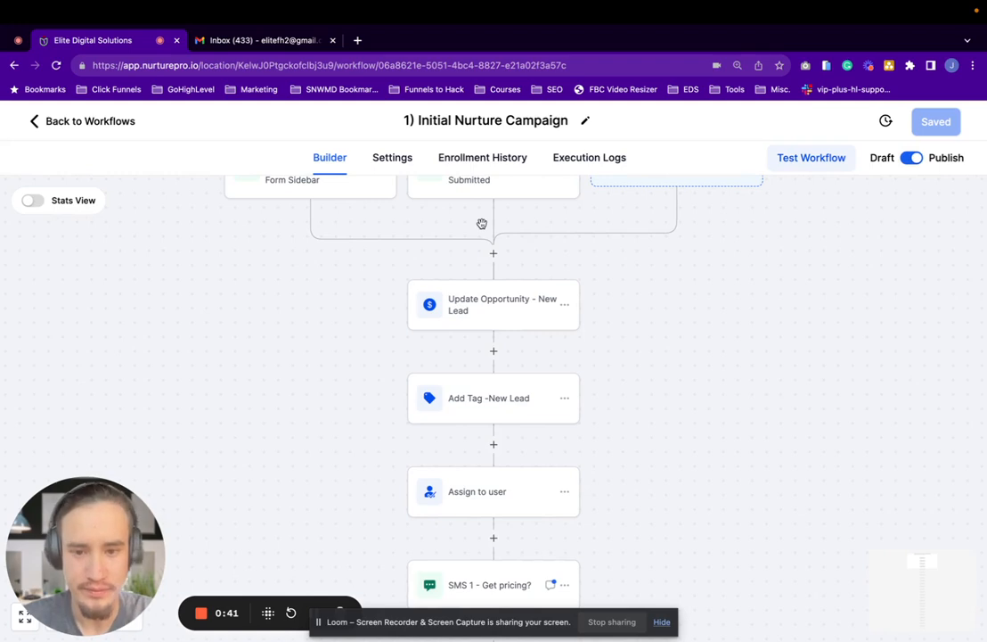
Open the SMS 1 - Get pricing? action in the campaign workflow for editing
{"action": "scroll", "coordinate": [488, 267], "scroll_direction": "up", "scroll_amount": 1}
{"action": "scroll", "coordinate": [487, 268], "scroll_direction": "down", "scroll_amount": 1}
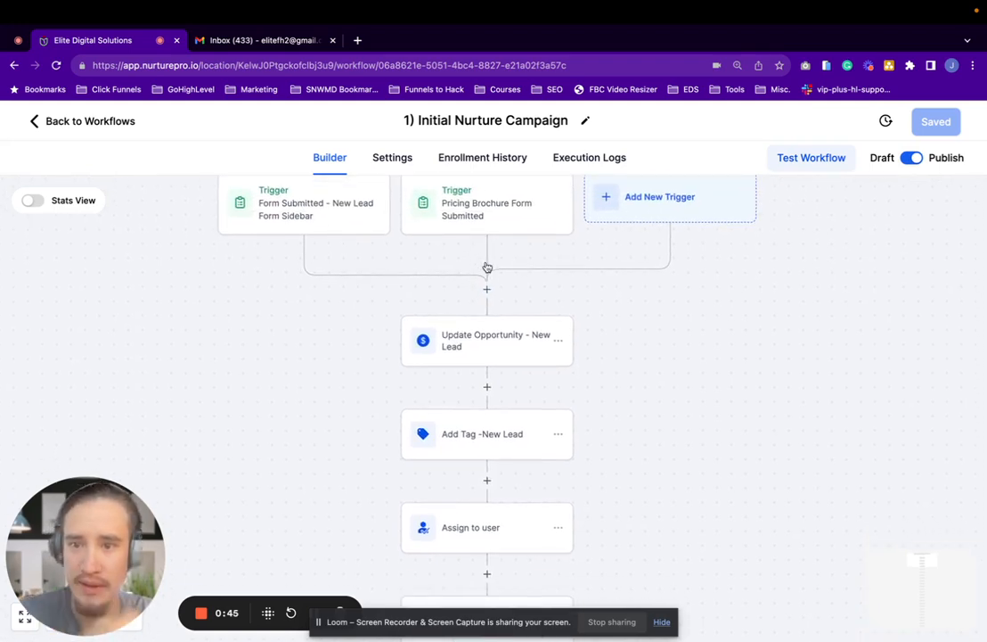
{"action": "scroll", "coordinate": [487, 268], "scroll_direction": "down", "scroll_amount": 5}
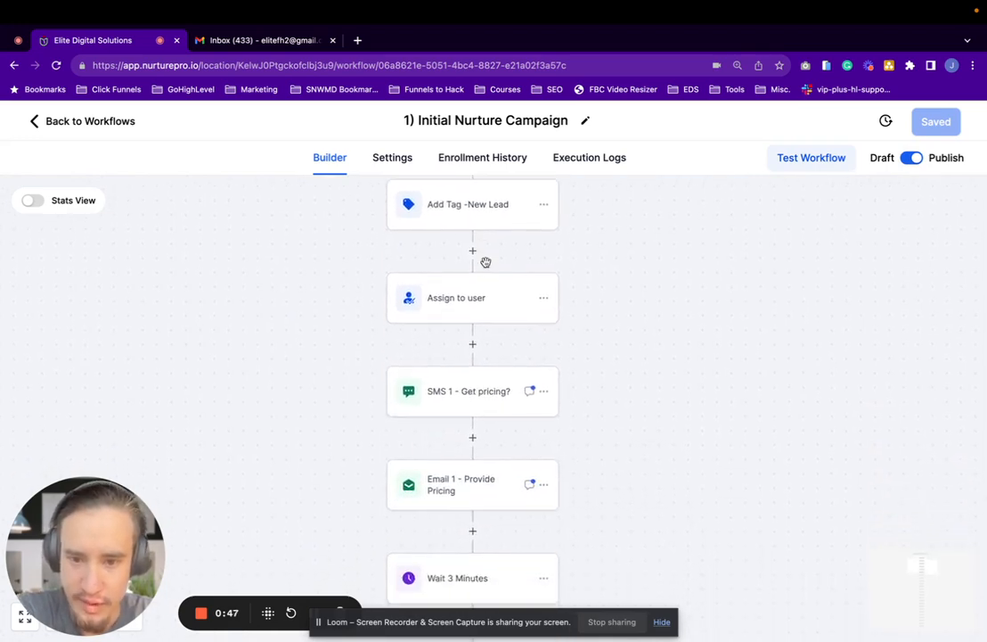
{"action": "scroll", "coordinate": [486, 264], "scroll_direction": "down", "scroll_amount": 2}
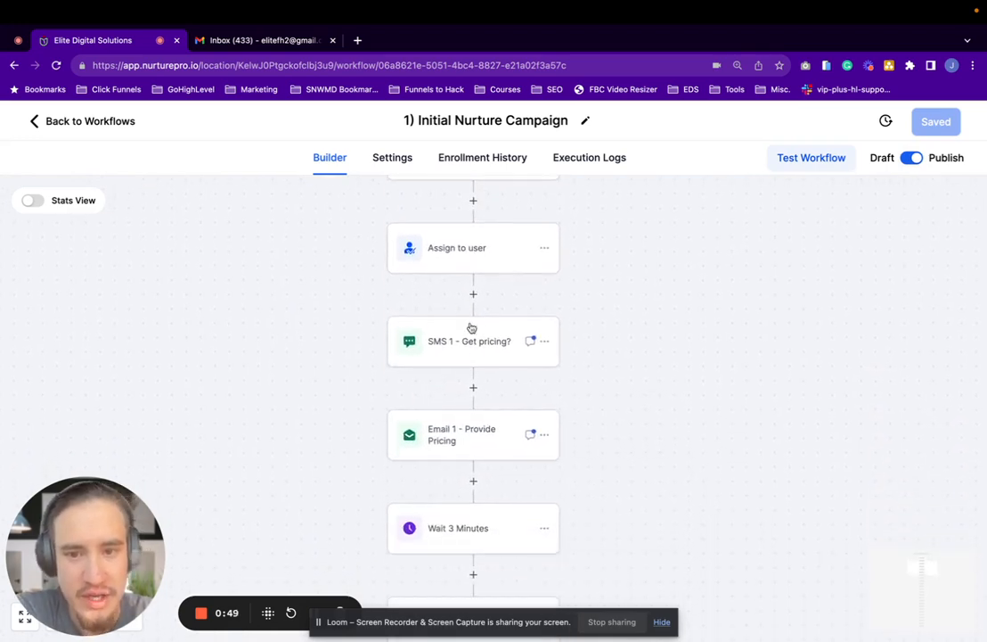
{"action": "left_click", "coordinate": [441, 348]}
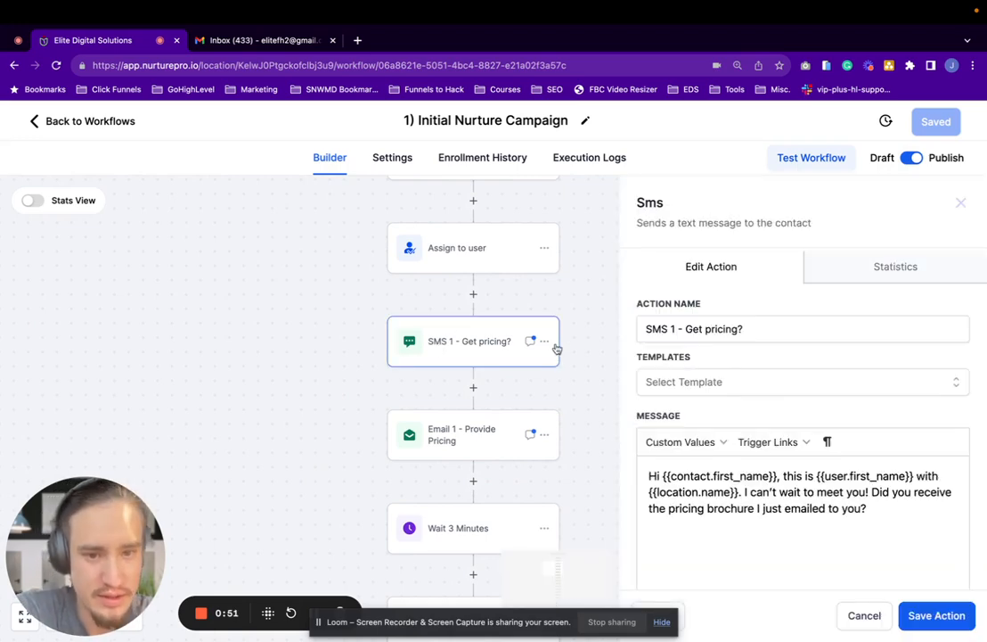
Review the SMS action's message and attachment options, browsing the local files for an attachment without choosing one
{"action": "scroll", "coordinate": [892, 529], "scroll_direction": "down", "scroll_amount": 8}
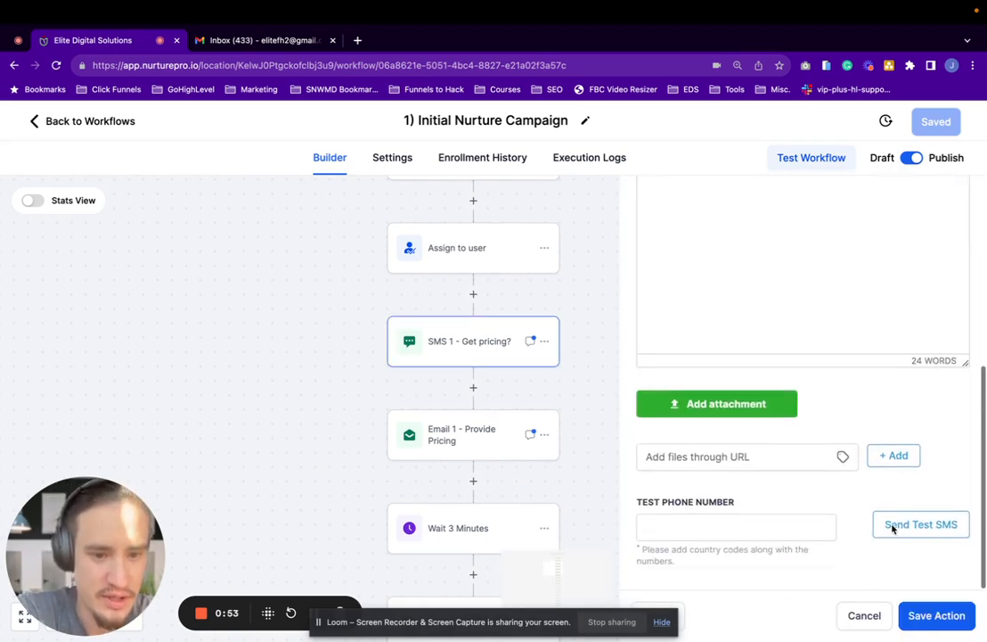
{"action": "scroll", "coordinate": [892, 529], "scroll_direction": "up", "scroll_amount": 5}
{"action": "scroll", "coordinate": [892, 530], "scroll_direction": "down", "scroll_amount": 3}
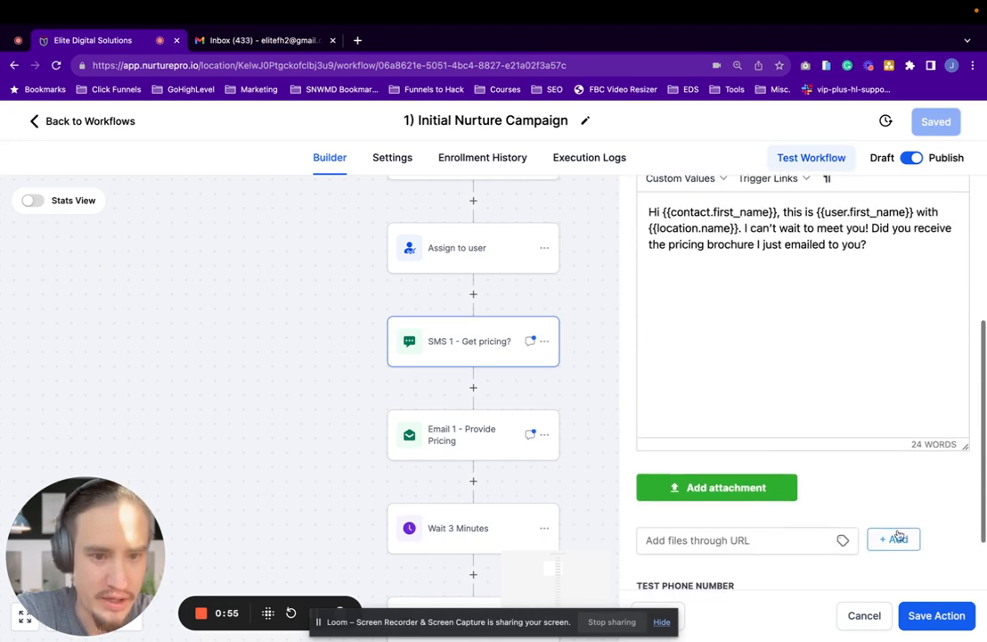
{"action": "left_click", "coordinate": [700, 489]}
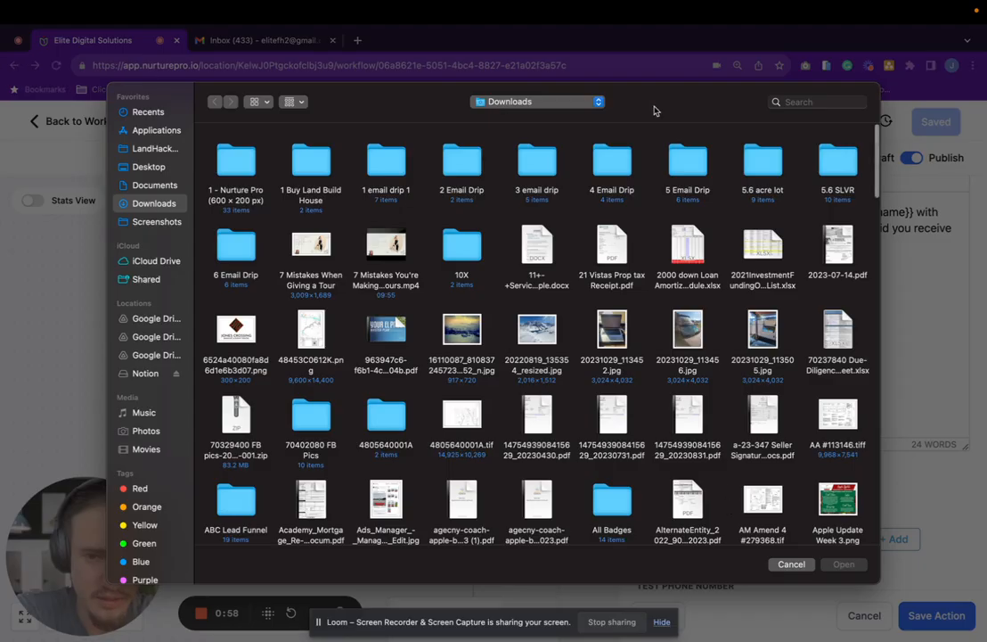
{"action": "left_click", "coordinate": [796, 566]}
{"action": "scroll", "coordinate": [760, 379], "scroll_direction": "down", "scroll_amount": 2}
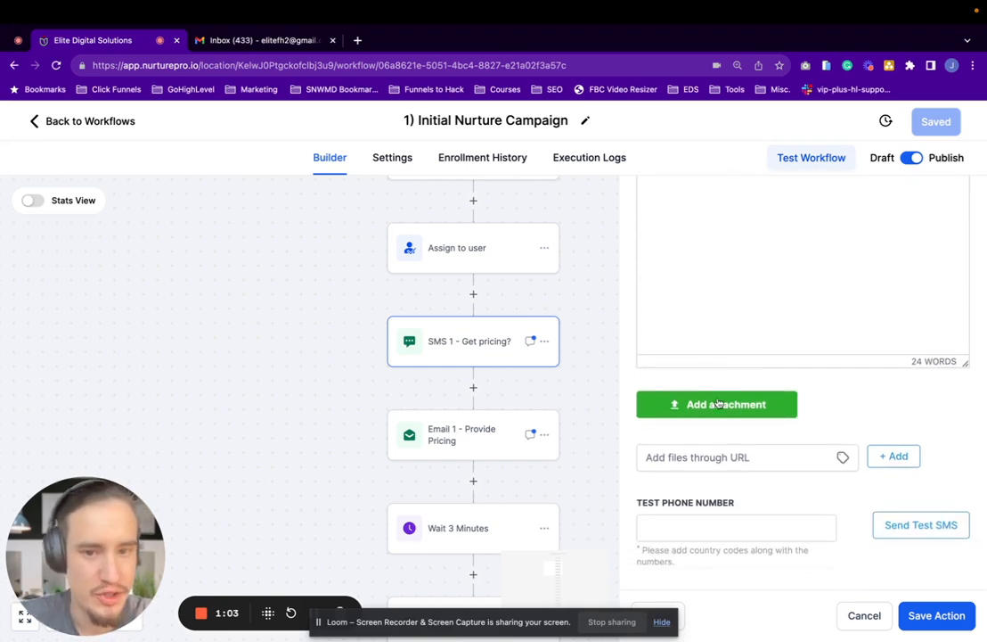
{"action": "scroll", "coordinate": [718, 402], "scroll_direction": "up", "scroll_amount": 3}
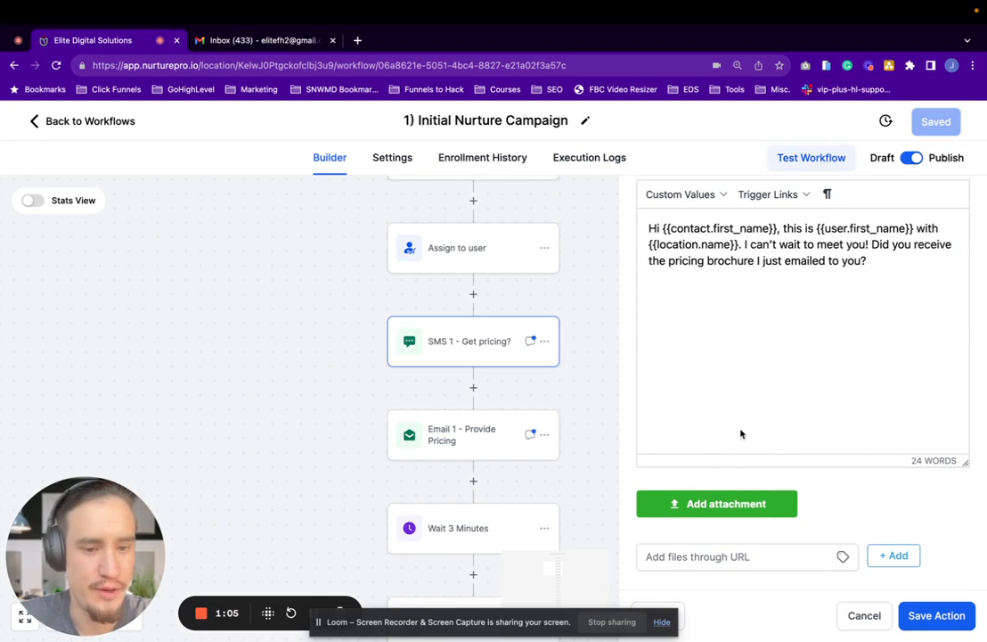
{"action": "scroll", "coordinate": [713, 436], "scroll_direction": "down", "scroll_amount": 1}
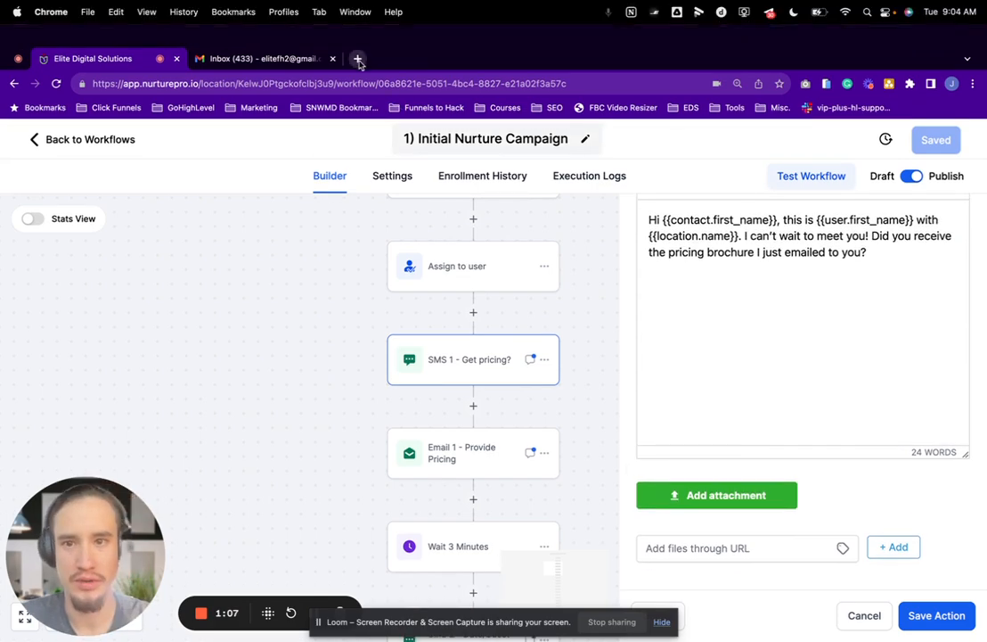
Open the bulkresizephotos.com/en website in a new browser tab
{"action": "left_click", "coordinate": [357, 58]}
{"action": "type", "text": "b"}
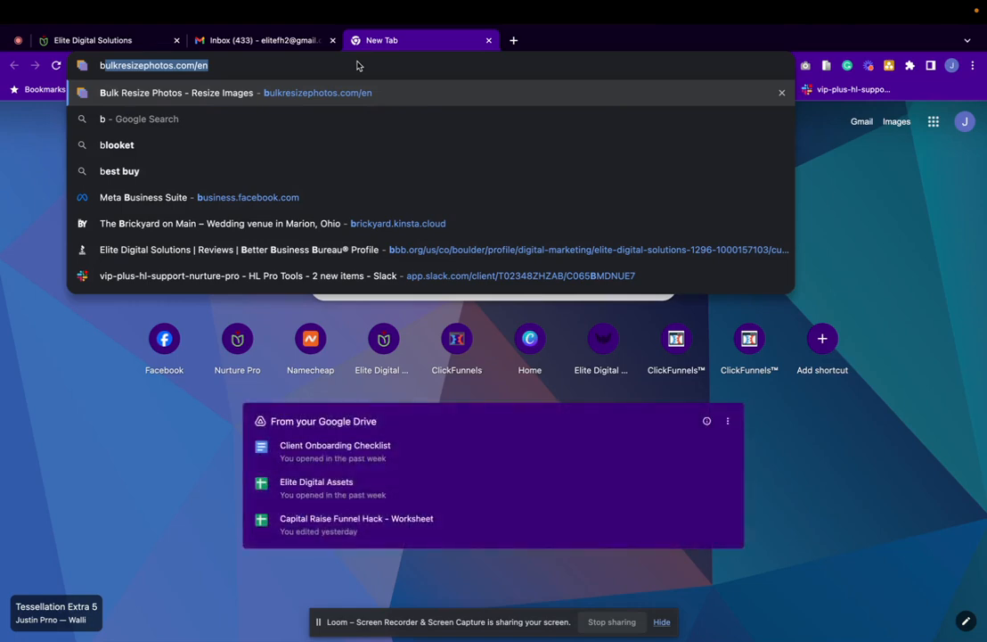
{"action": "key", "text": "Return"}
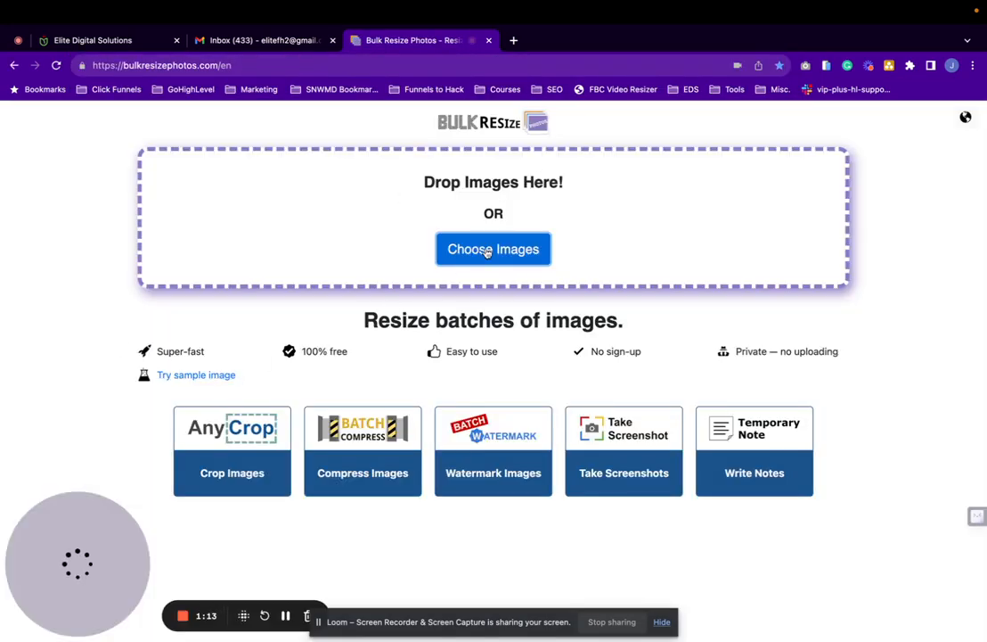
Load the 7 Mistakes When Giving a Tour image from Downloads into the resizer
{"action": "left_click", "coordinate": [487, 252]}
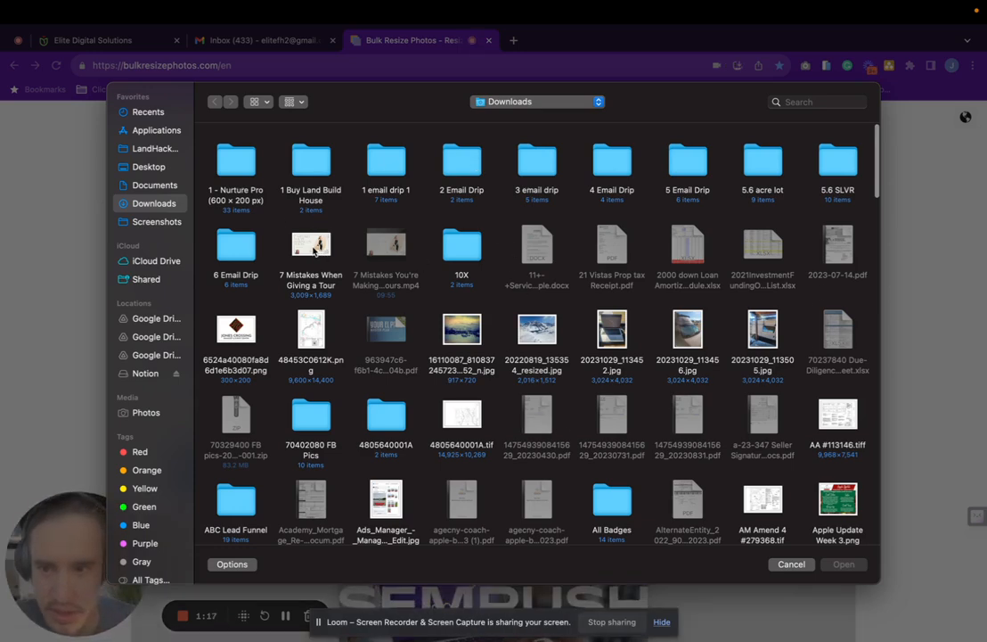
{"action": "left_click", "coordinate": [312, 246]}
{"action": "double_click", "coordinate": [313, 249]}
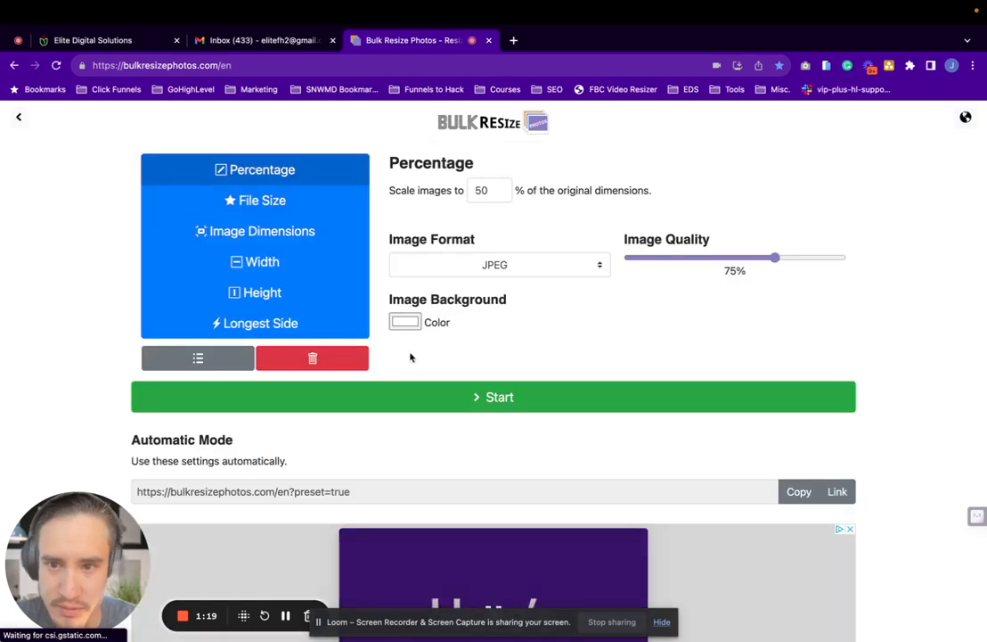
Resize the image by file size to 170 kB or less as JPEG and check the downloaded file
{"action": "left_click", "coordinate": [278, 212]}
{"action": "left_click_drag", "start_coordinate": [421, 210], "coordinate": [445, 214]}
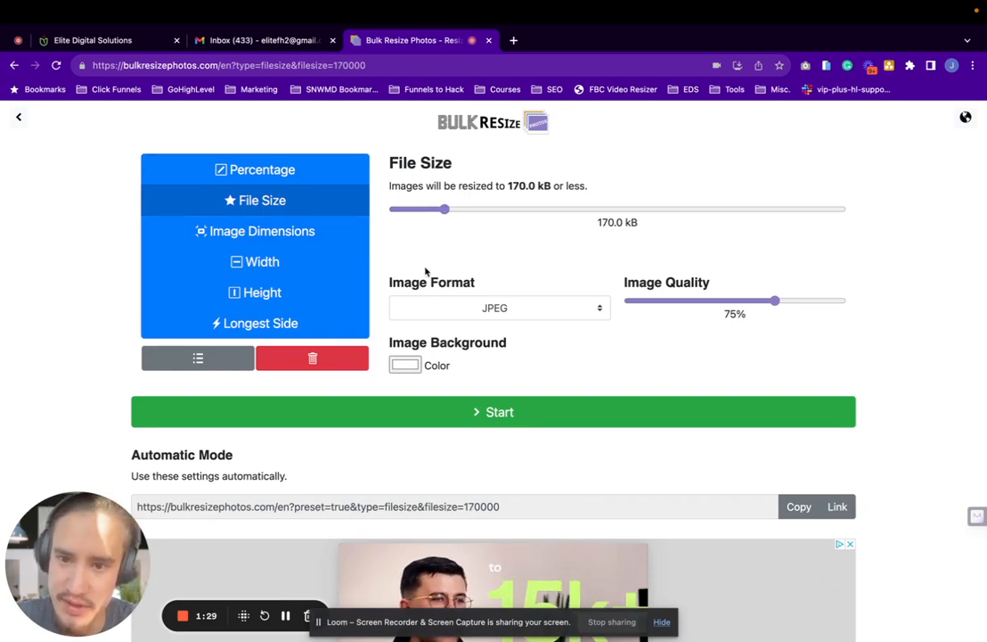
{"action": "left_click", "coordinate": [476, 410]}
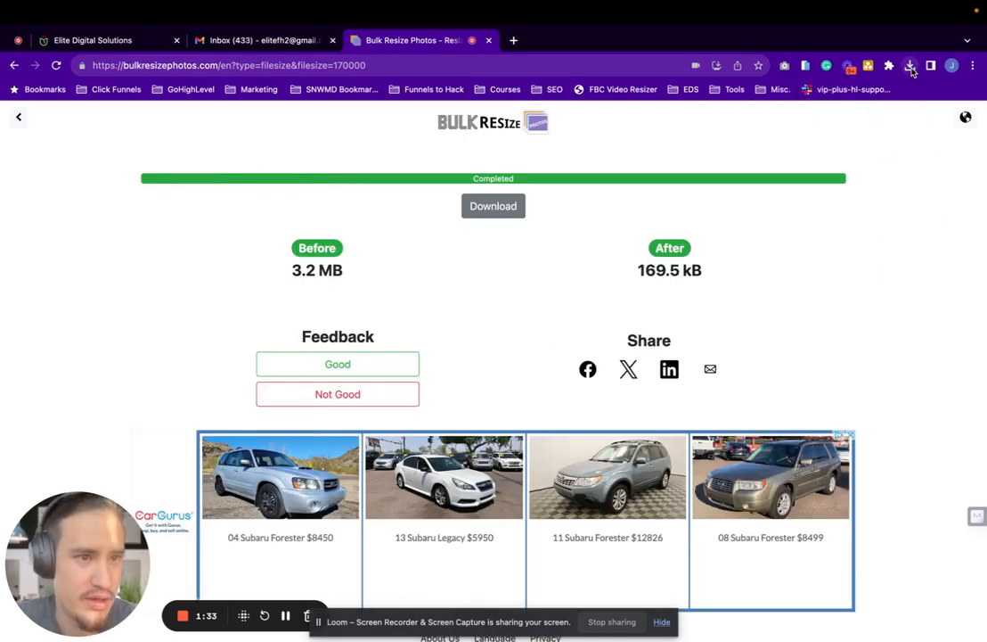
{"action": "left_click", "coordinate": [910, 67]}
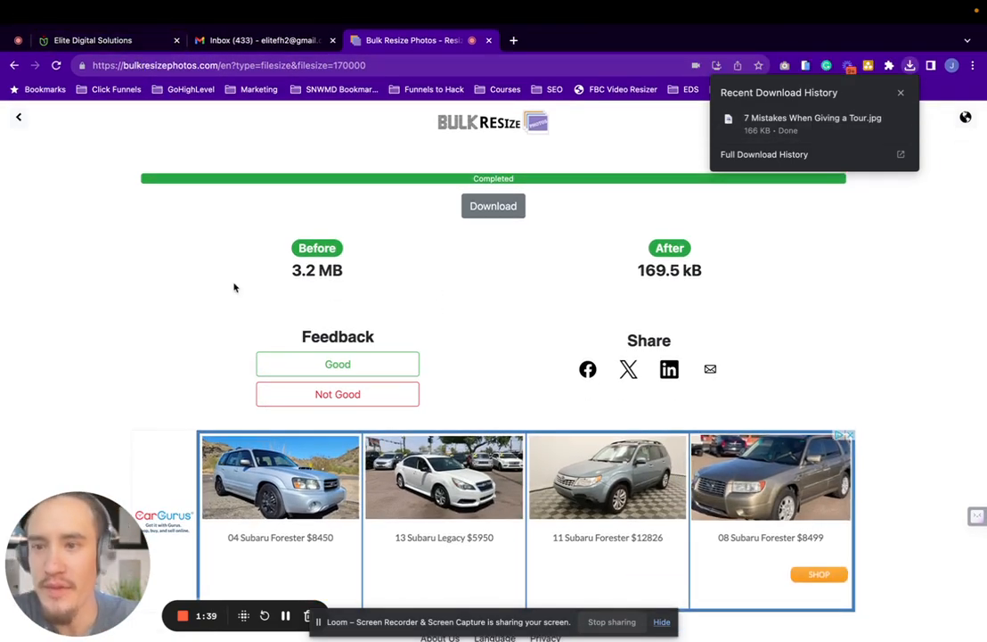
{"action": "left_click", "coordinate": [232, 286]}
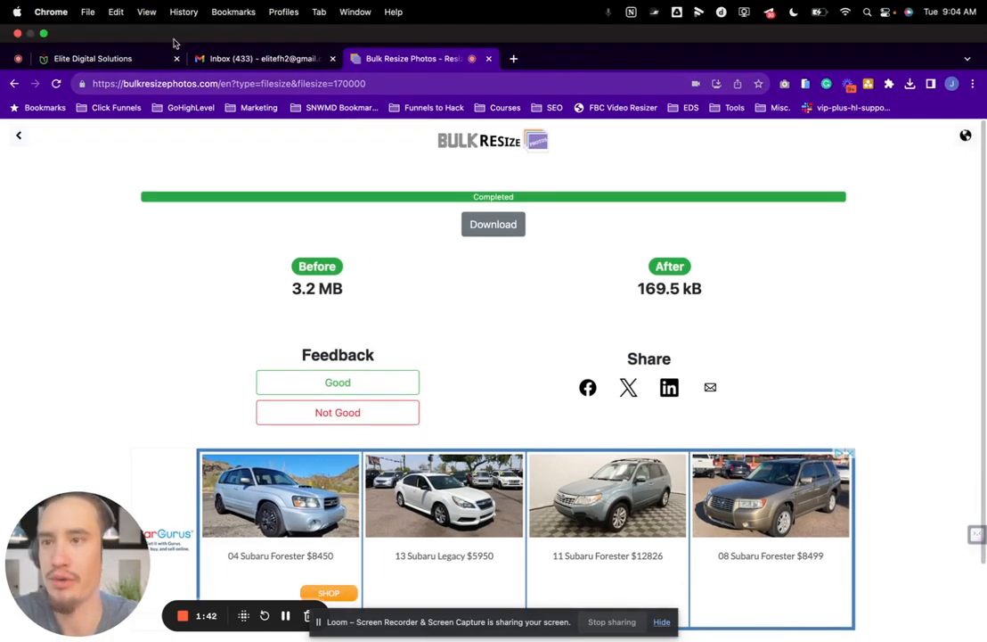
Switch back to the campaign workflow and open the Email 1 - Provide Pricing action to review its message and attachments
{"action": "left_click", "coordinate": [98, 58]}
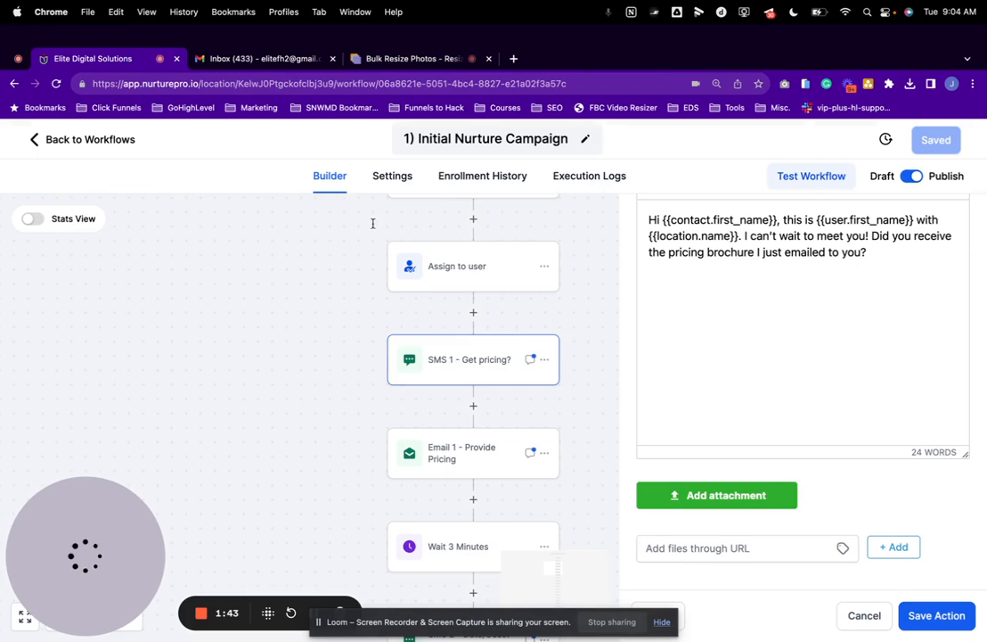
{"action": "left_click", "coordinate": [463, 451]}
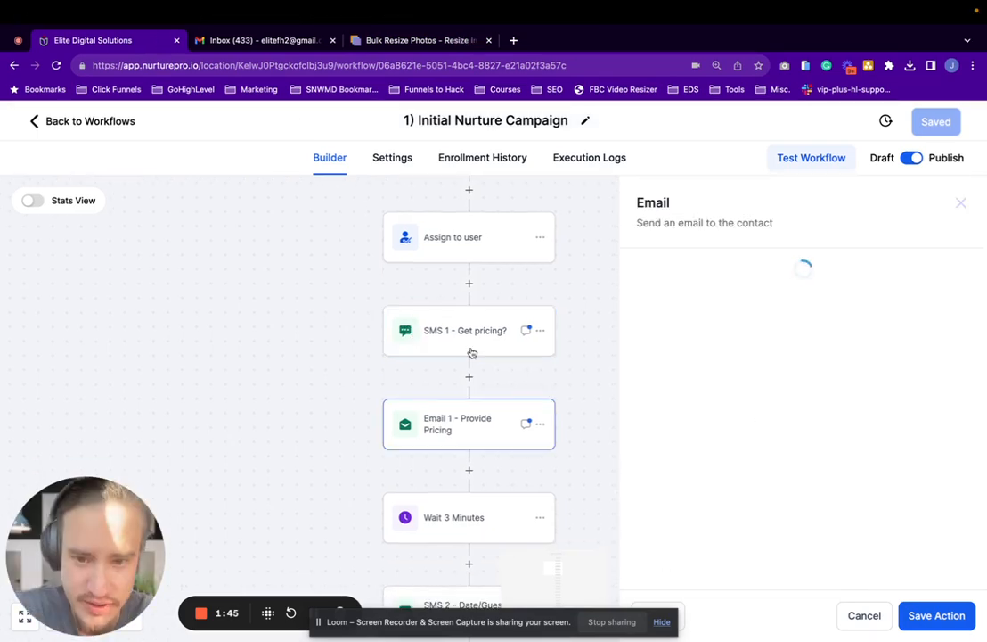
{"action": "scroll", "coordinate": [467, 437], "scroll_direction": "down", "scroll_amount": 1}
{"action": "scroll", "coordinate": [753, 372], "scroll_direction": "down", "scroll_amount": 5}
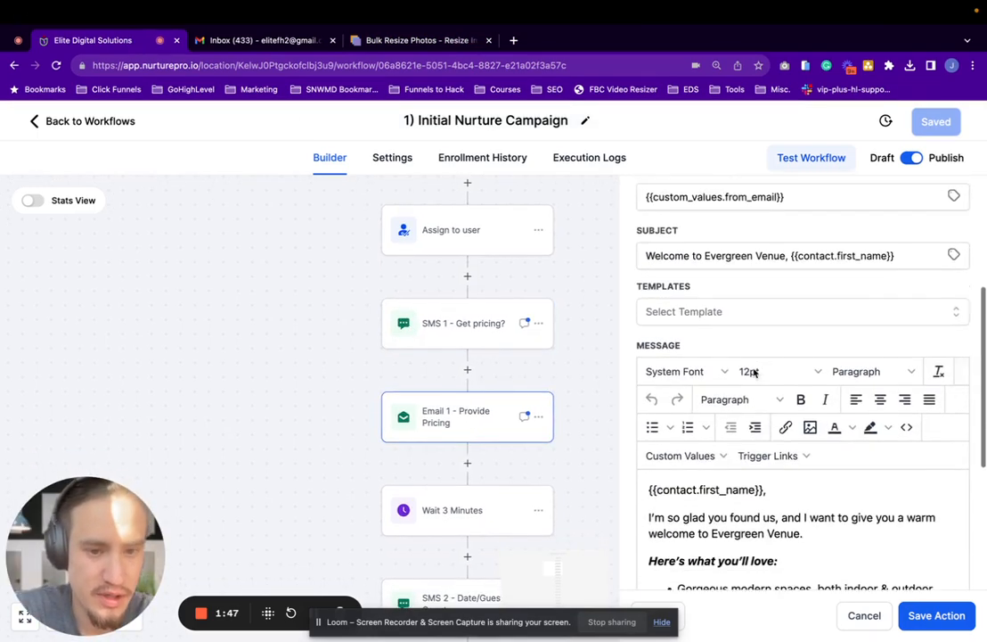
{"action": "scroll", "coordinate": [753, 373], "scroll_direction": "up", "scroll_amount": 3}
{"action": "scroll", "coordinate": [753, 373], "scroll_direction": "down", "scroll_amount": 5}
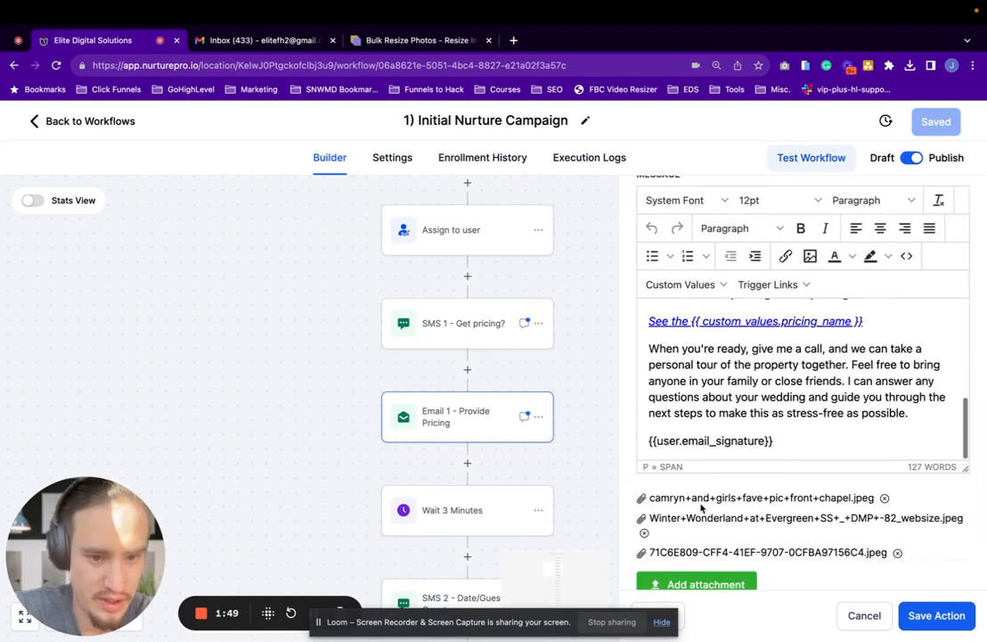
Browse the local files for an attachment to the pricing email and cancel without choosing one
{"action": "scroll", "coordinate": [846, 505], "scroll_direction": "down", "scroll_amount": 2}
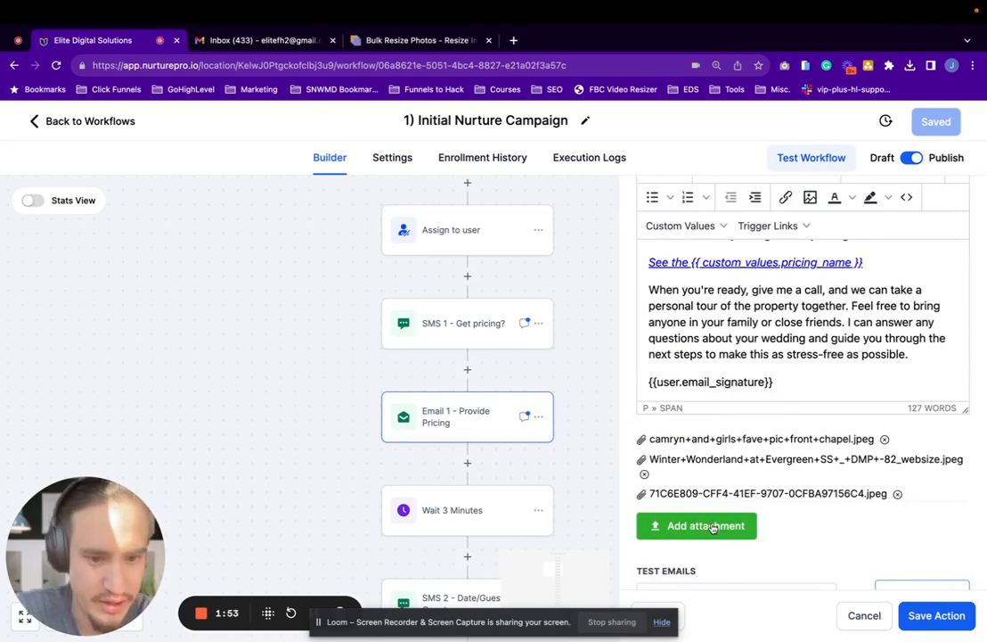
{"action": "left_click", "coordinate": [713, 528]}
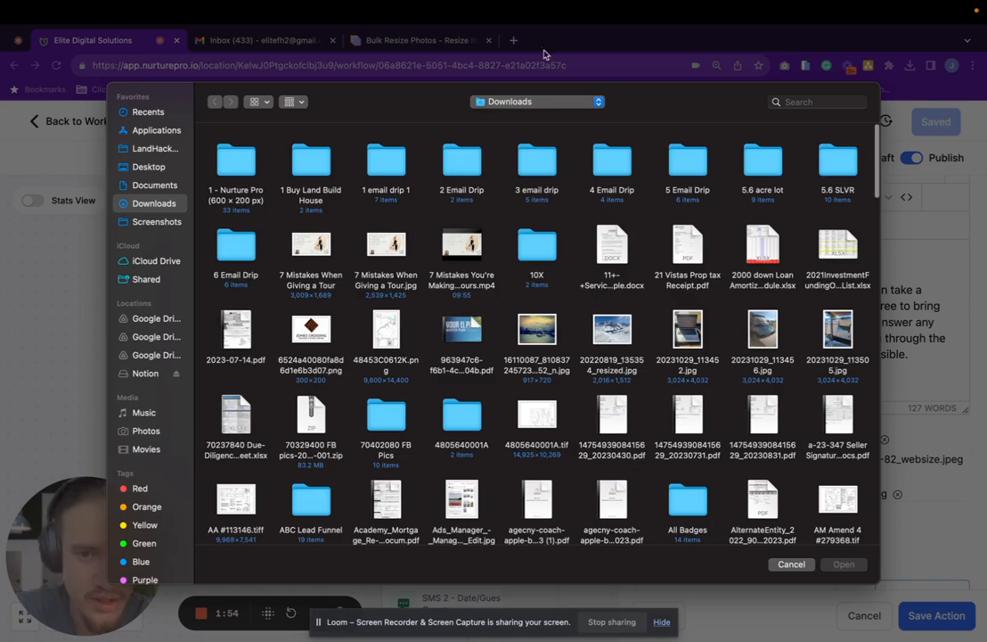
{"action": "left_click", "coordinate": [791, 564]}
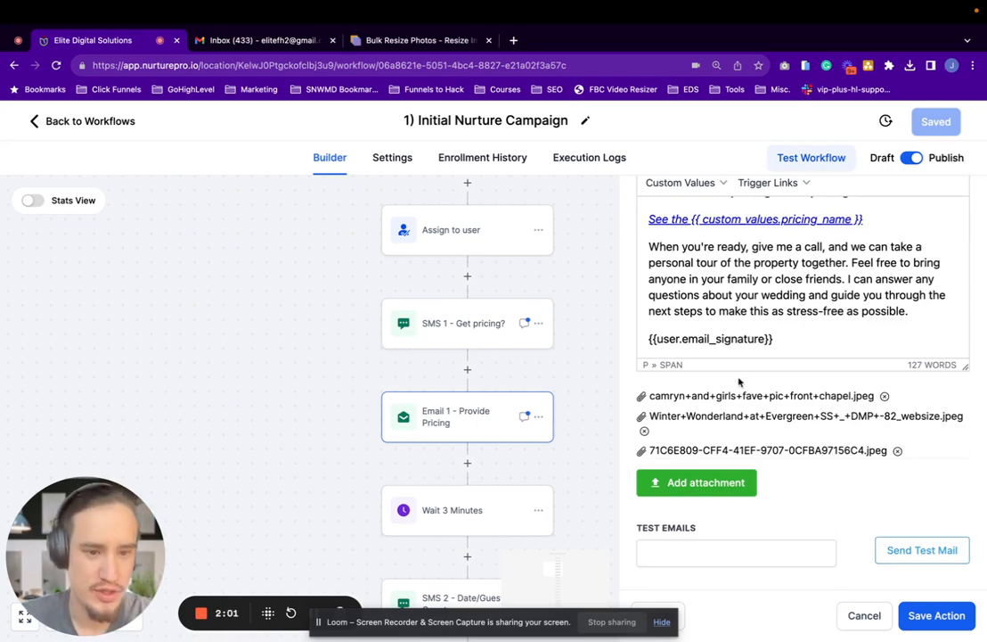
Enter the recipient's email address under Test Emails and send a test of the pricing email
{"action": "left_click", "coordinate": [658, 549]}
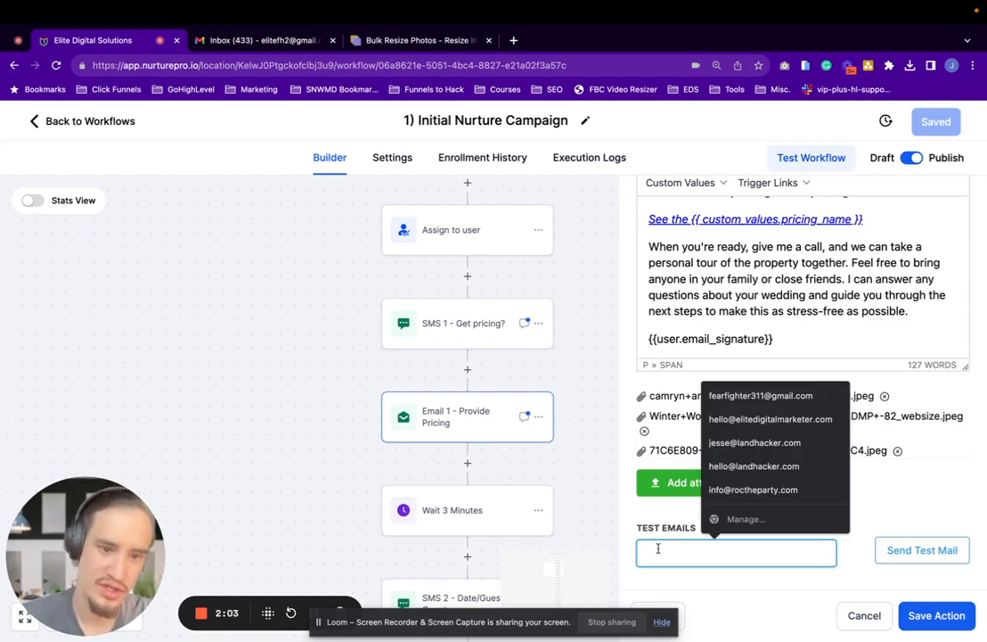
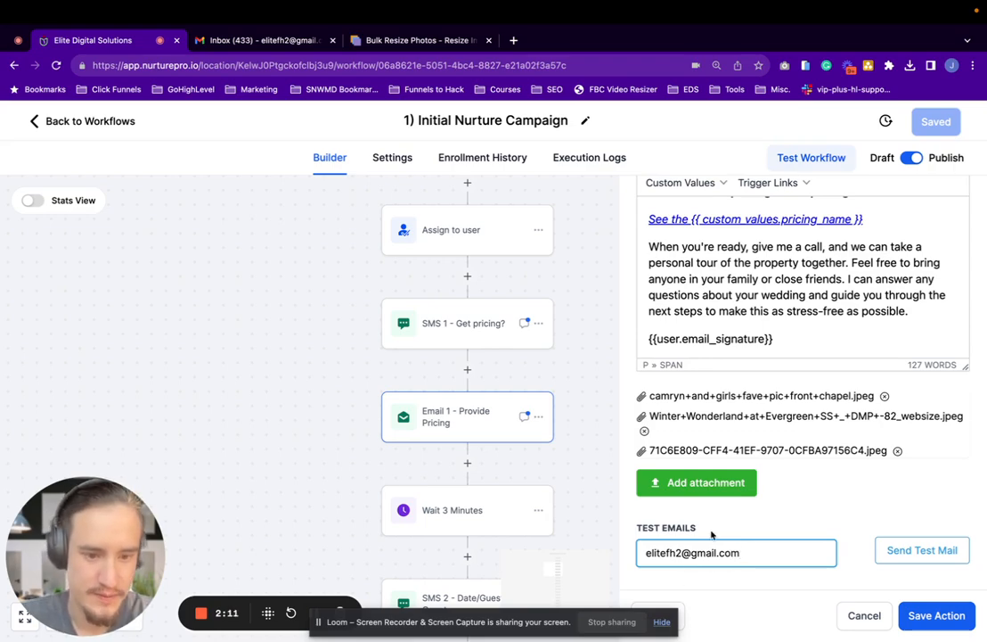
{"action": "left_click", "coordinate": [908, 550]}
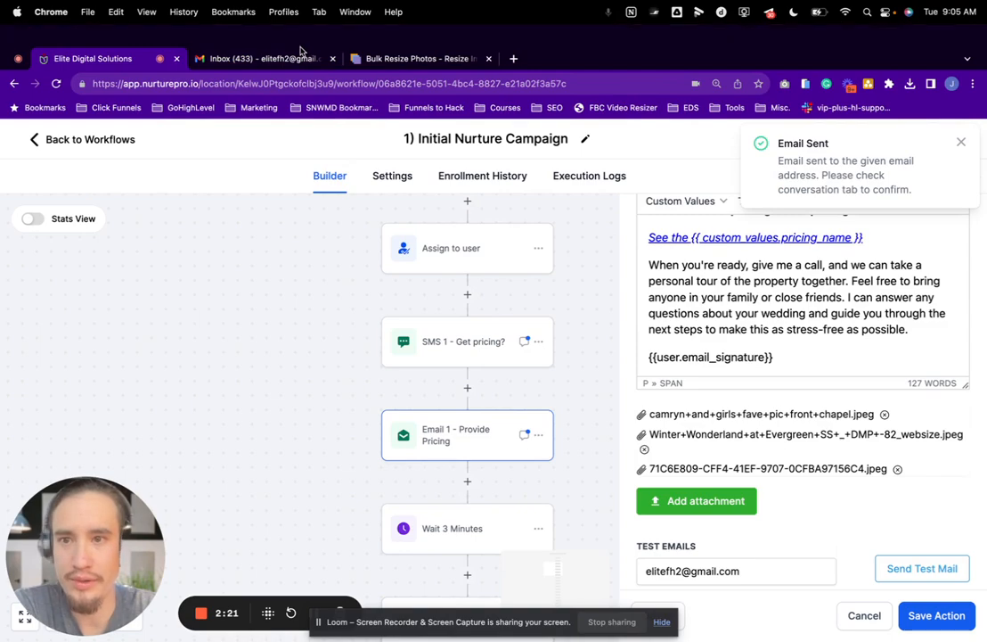
Check the Gmail inbox for the test email, return to the workflow and review Email 1's message, subject and sender fields
{"action": "left_click", "coordinate": [299, 57]}
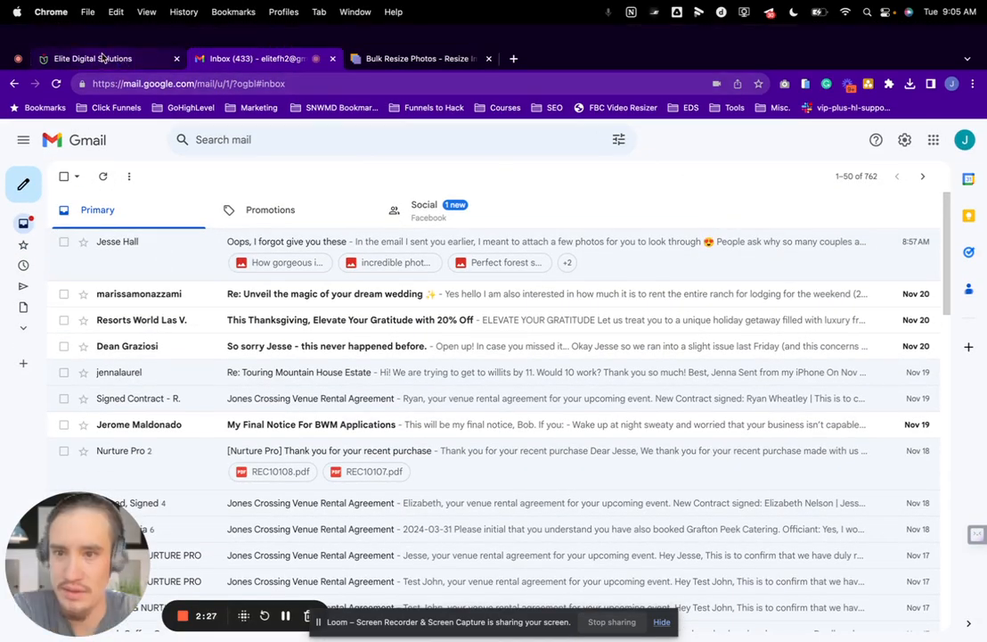
{"action": "left_click", "coordinate": [103, 58]}
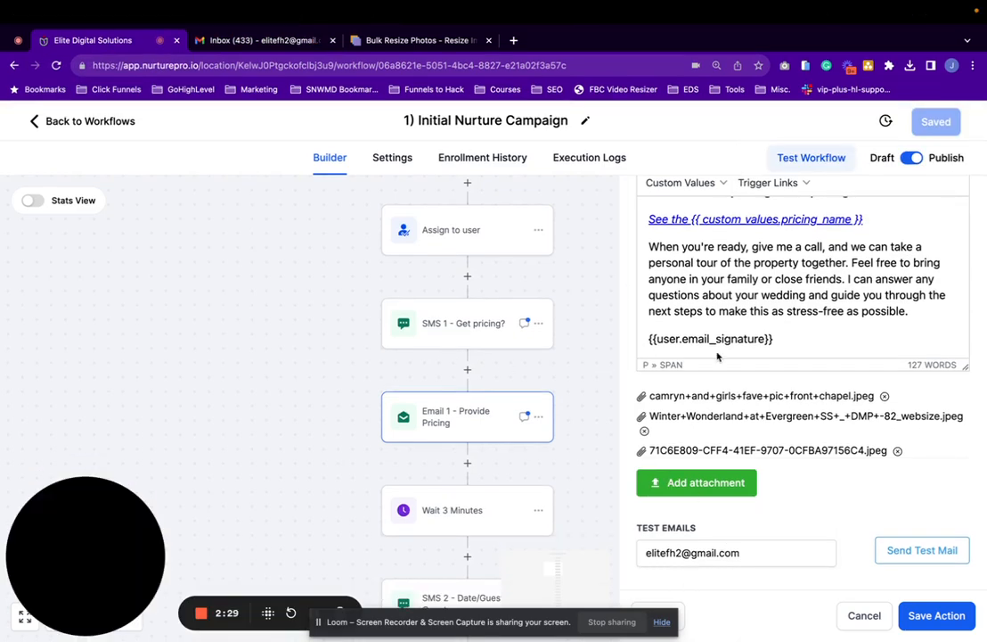
{"action": "scroll", "coordinate": [717, 356], "scroll_direction": "up", "scroll_amount": 2}
{"action": "scroll", "coordinate": [736, 474], "scroll_direction": "up", "scroll_amount": 10}
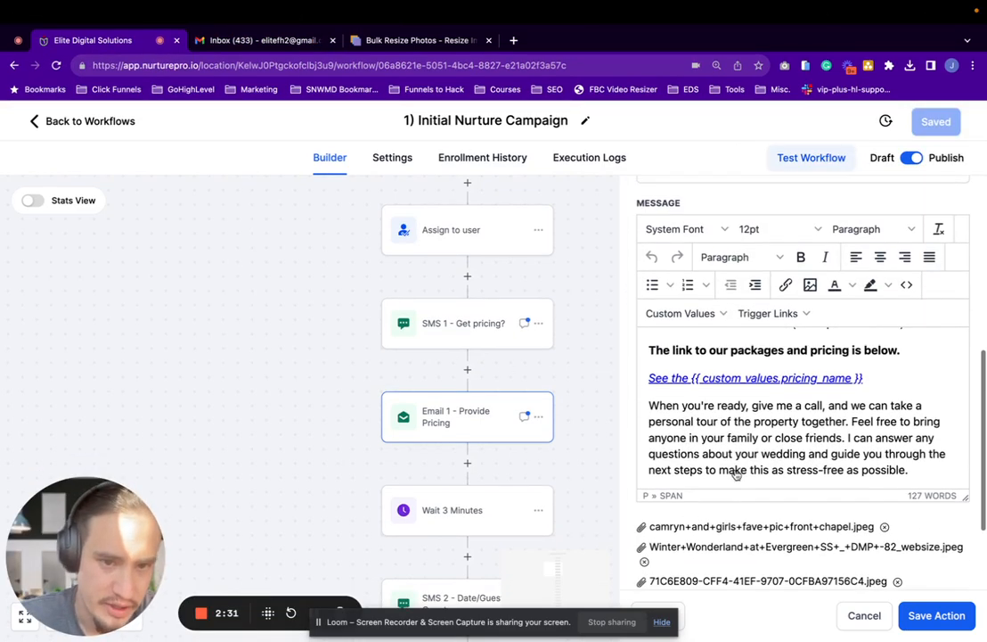
{"action": "scroll", "coordinate": [736, 443], "scroll_direction": "up", "scroll_amount": 2}
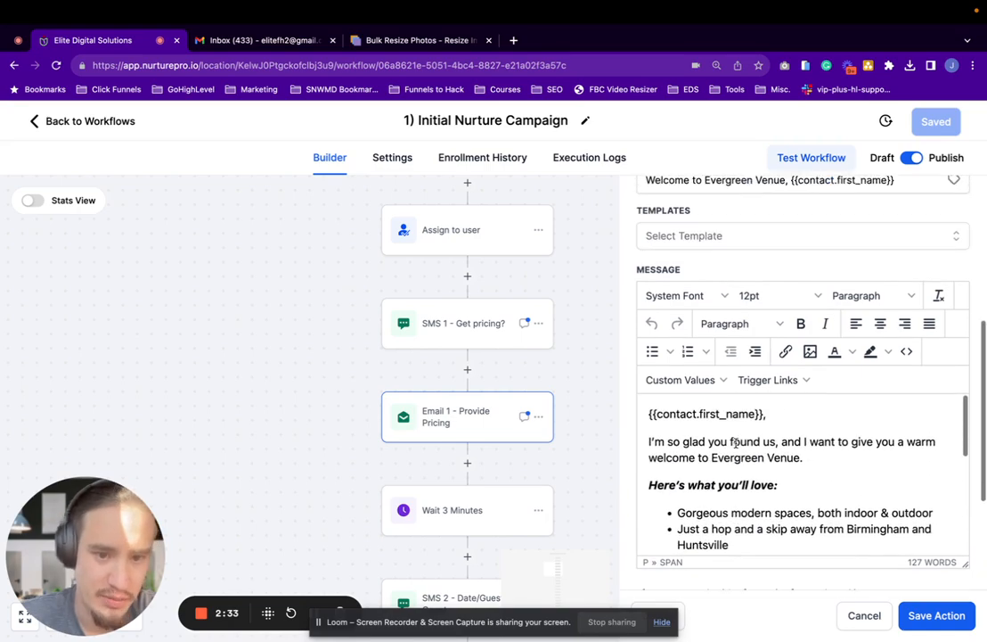
{"action": "scroll", "coordinate": [744, 281], "scroll_direction": "up", "scroll_amount": 4}
{"action": "scroll", "coordinate": [745, 281], "scroll_direction": "up", "scroll_amount": 3}
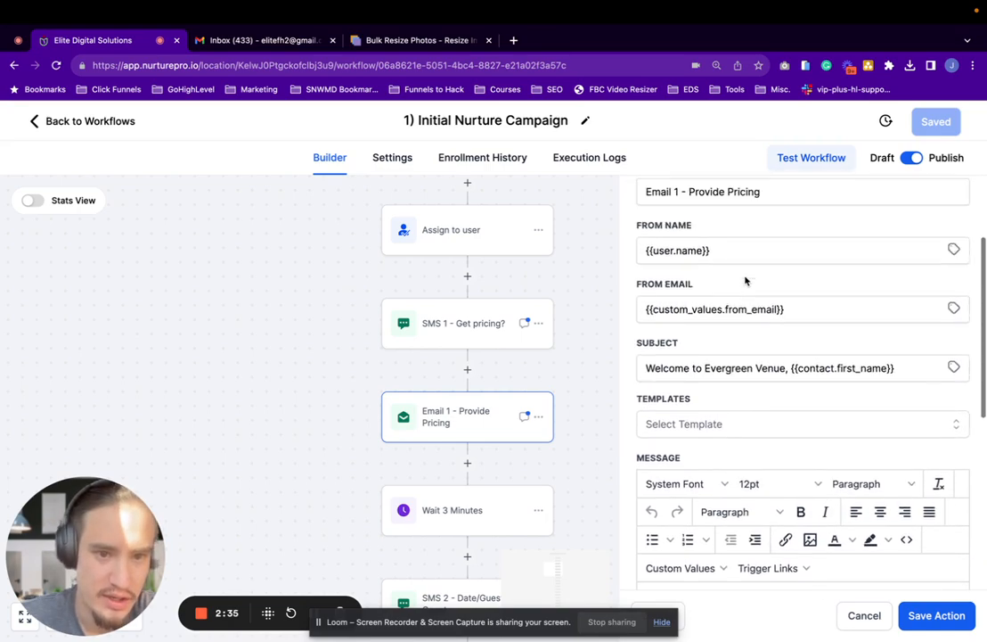
Open the SMS 2 - Date/Guest Count action and review its message and attachment options
{"action": "scroll", "coordinate": [411, 374], "scroll_direction": "down", "scroll_amount": 3}
{"action": "scroll", "coordinate": [412, 379], "scroll_direction": "down", "scroll_amount": 2}
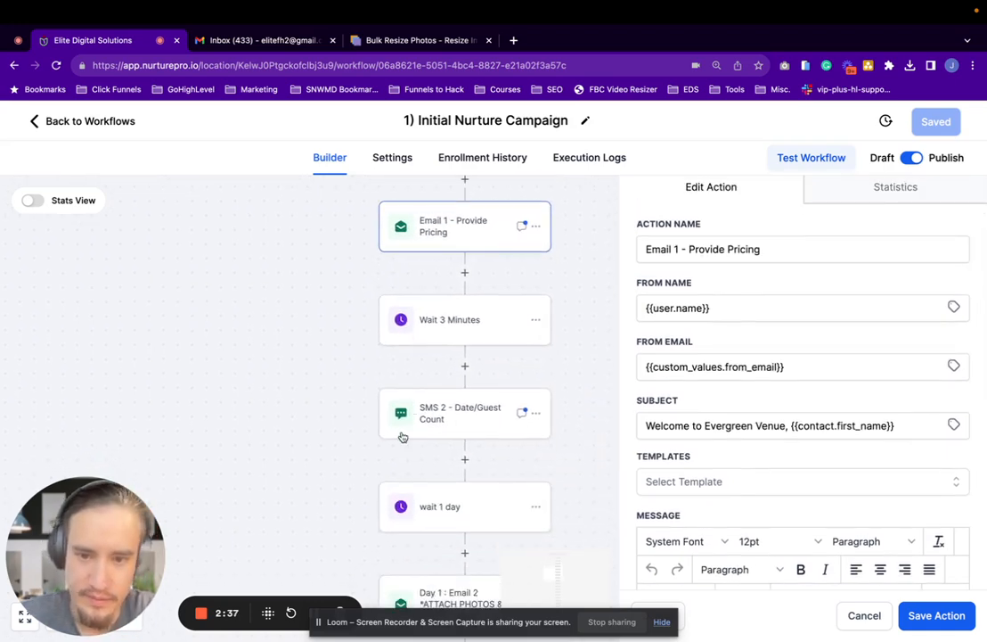
{"action": "left_click", "coordinate": [406, 432]}
{"action": "scroll", "coordinate": [653, 448], "scroll_direction": "down", "scroll_amount": 3}
{"action": "scroll", "coordinate": [655, 452], "scroll_direction": "up", "scroll_amount": 2}
{"action": "scroll", "coordinate": [655, 452], "scroll_direction": "down", "scroll_amount": 3}
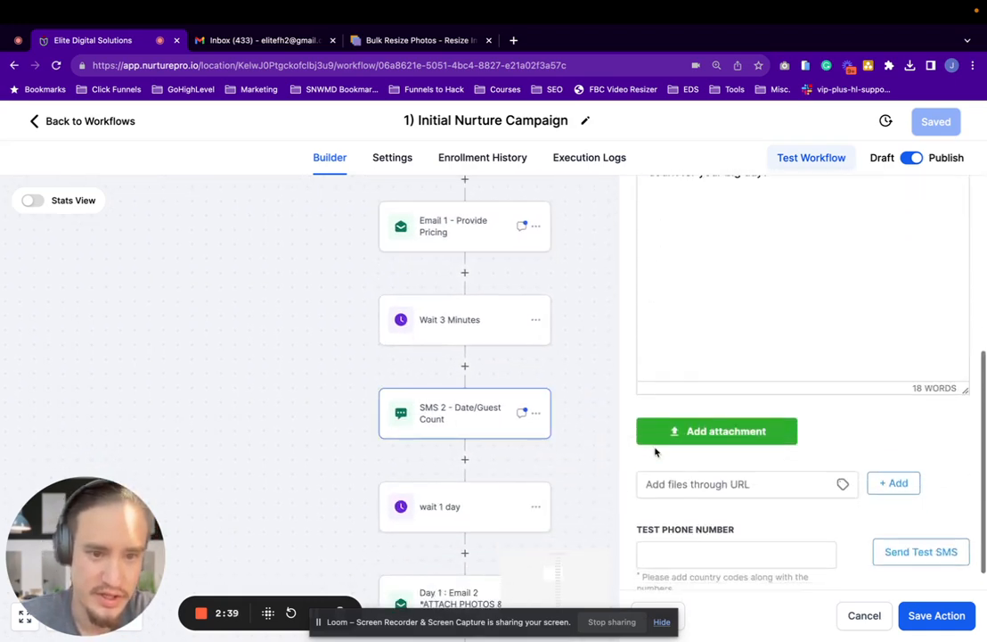
{"action": "scroll", "coordinate": [403, 503], "scroll_direction": "down", "scroll_amount": 5}
Open the Day 1 : Email 2 *ATTACH PHOTOS & TESTIMONIAL action and review its message and attached photos
{"action": "scroll", "coordinate": [403, 504], "scroll_direction": "right", "scroll_amount": 2}
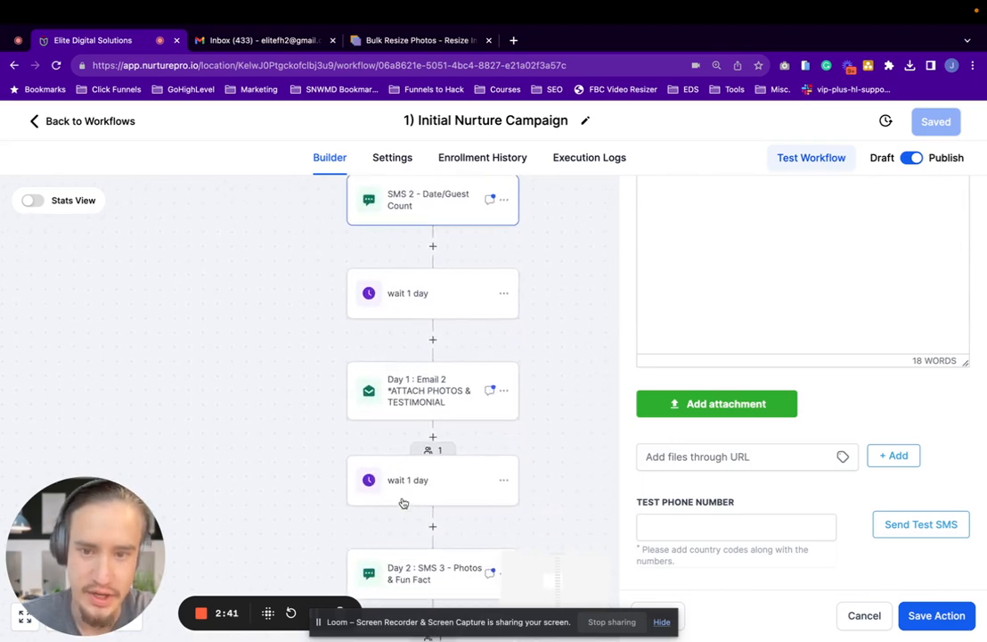
{"action": "left_click", "coordinate": [447, 401]}
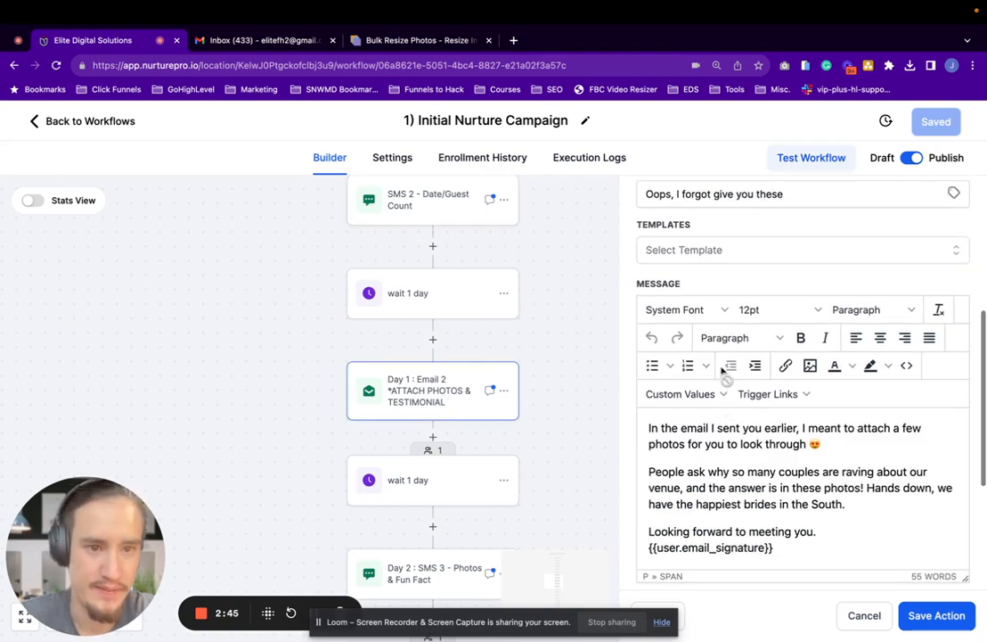
{"action": "scroll", "coordinate": [723, 374], "scroll_direction": "up", "scroll_amount": 3}
{"action": "scroll", "coordinate": [733, 188], "scroll_direction": "down", "scroll_amount": 3}
{"action": "scroll", "coordinate": [722, 294], "scroll_direction": "down", "scroll_amount": 5}
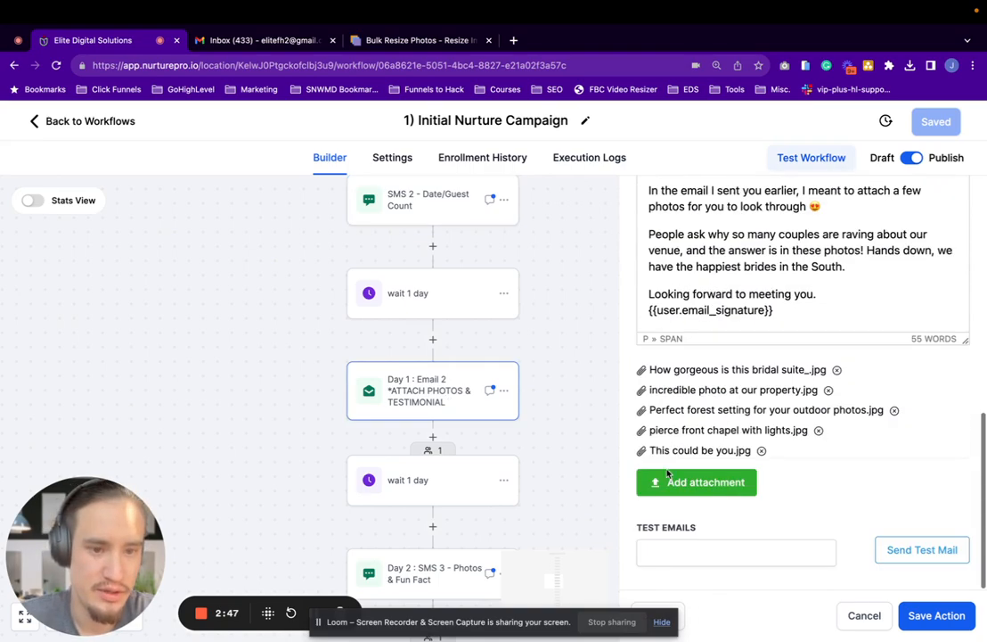
Open the Day 2 : SMS 3 - Photos & Fun Fact action and review its message and attachments
{"action": "scroll", "coordinate": [396, 411], "scroll_direction": "down", "scroll_amount": 3}
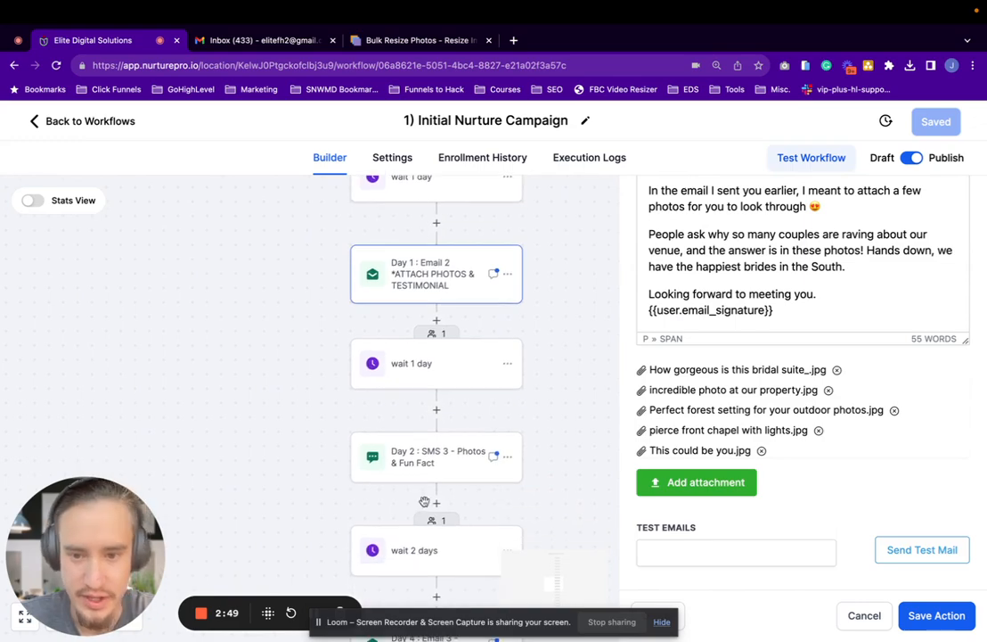
{"action": "left_click", "coordinate": [428, 456]}
{"action": "scroll", "coordinate": [692, 432], "scroll_direction": "down", "scroll_amount": 4}
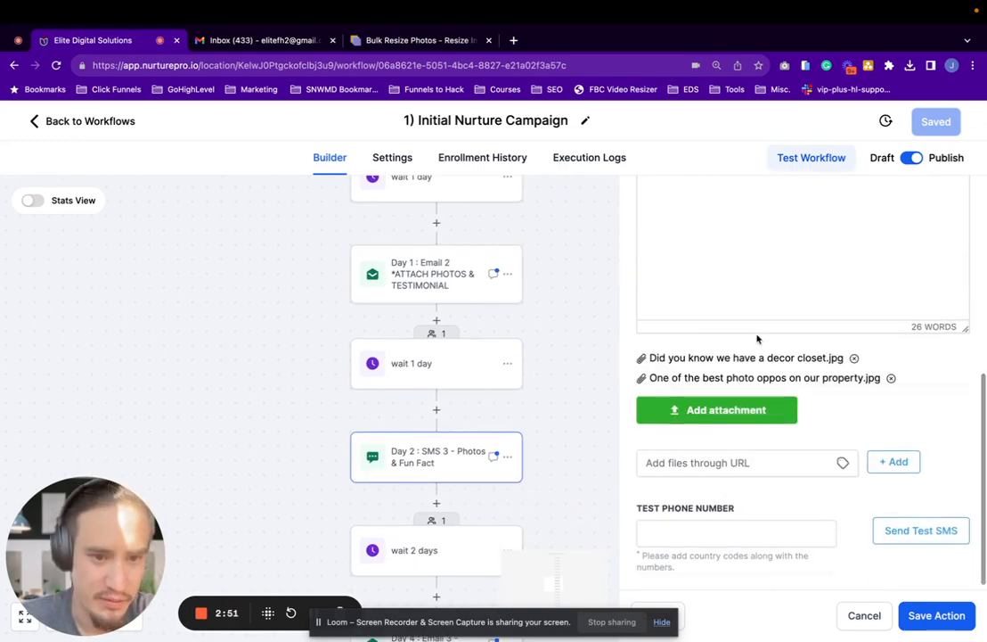
{"action": "scroll", "coordinate": [705, 379], "scroll_direction": "up", "scroll_amount": 5}
{"action": "scroll", "coordinate": [707, 428], "scroll_direction": "up", "scroll_amount": 1}
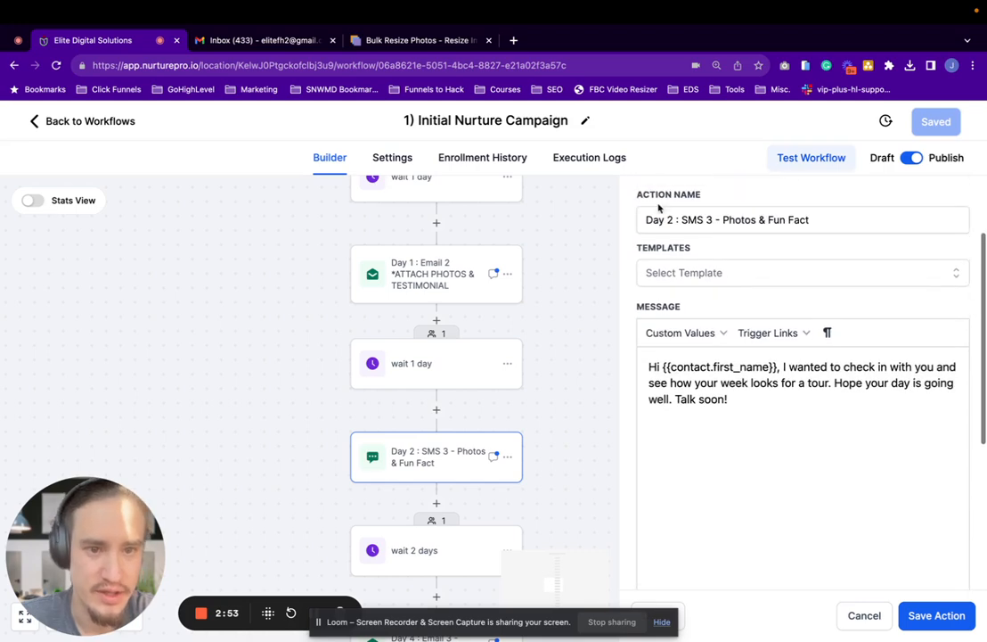
{"action": "scroll", "coordinate": [690, 224], "scroll_direction": "down", "scroll_amount": 5}
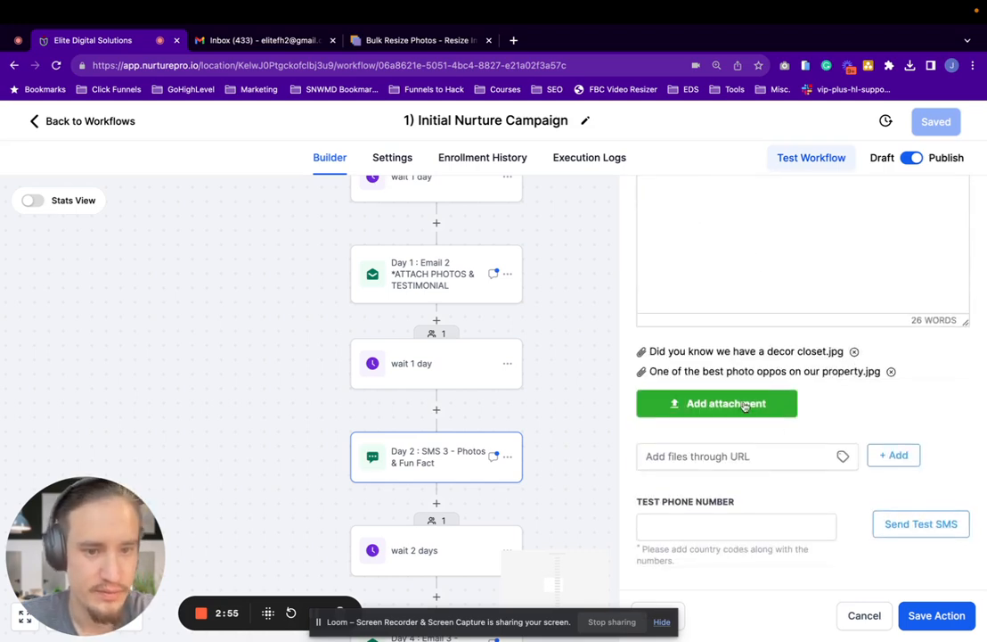
Switch to Gmail and look for the test email in the Primary, Social and Snoozed mail
{"action": "left_click", "coordinate": [262, 43]}
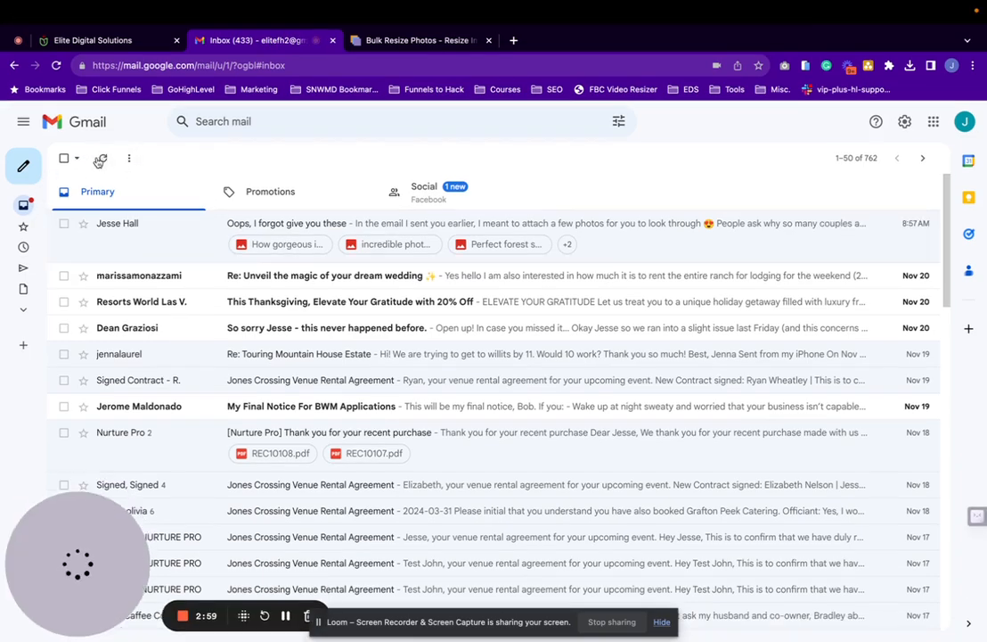
{"action": "left_click", "coordinate": [326, 203]}
{"action": "left_click", "coordinate": [162, 193]}
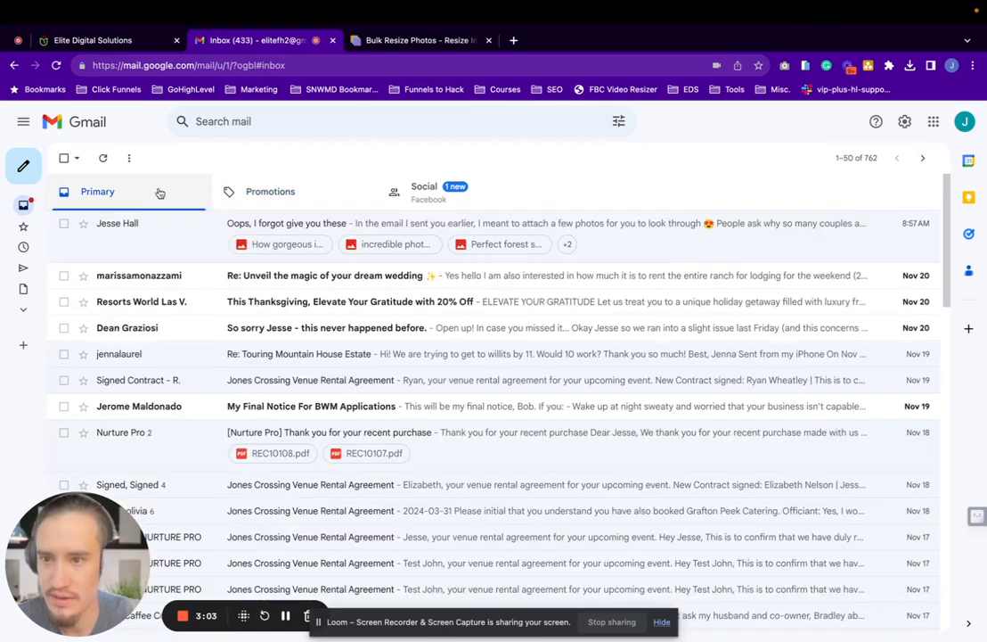
{"action": "mouse_move", "coordinate": [27, 207]}
{"action": "left_click", "coordinate": [31, 247]}
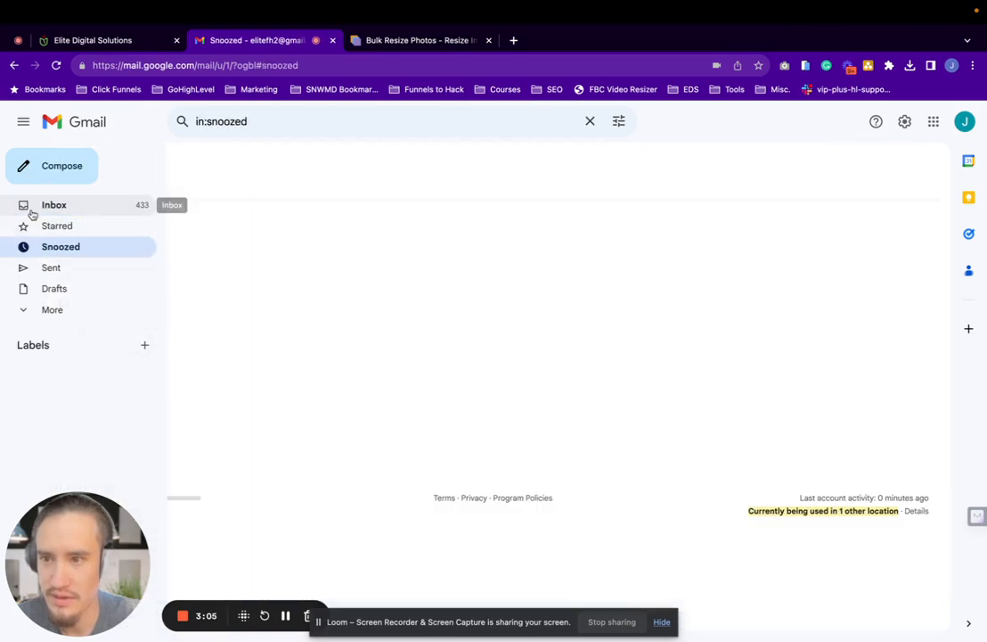
{"action": "left_click", "coordinate": [31, 212]}
{"action": "left_click", "coordinate": [415, 205]}
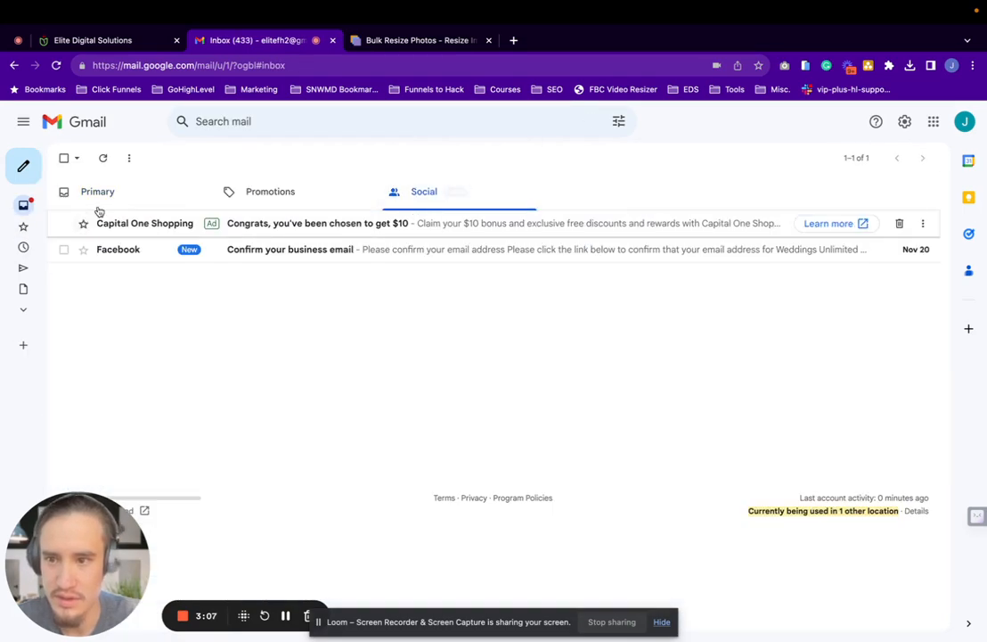
{"action": "left_click", "coordinate": [98, 194]}
Return to the workflow, open Day 1 : Email 2 and send a test of it to the recipient's email address
{"action": "left_click", "coordinate": [92, 61]}
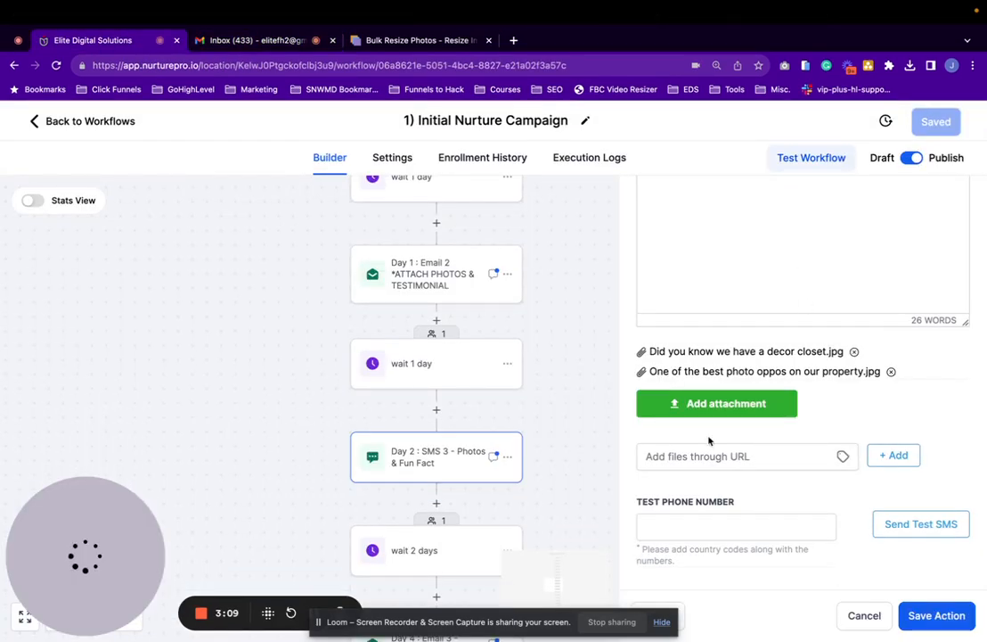
{"action": "scroll", "coordinate": [470, 450], "scroll_direction": "up", "scroll_amount": 3}
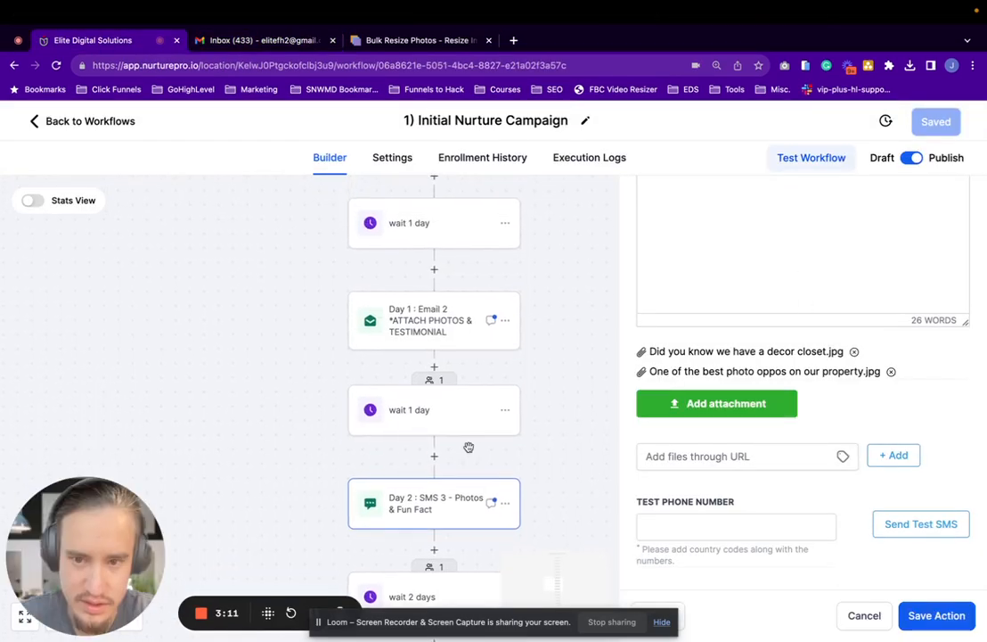
{"action": "left_click", "coordinate": [458, 322]}
{"action": "scroll", "coordinate": [713, 463], "scroll_direction": "down", "scroll_amount": 5}
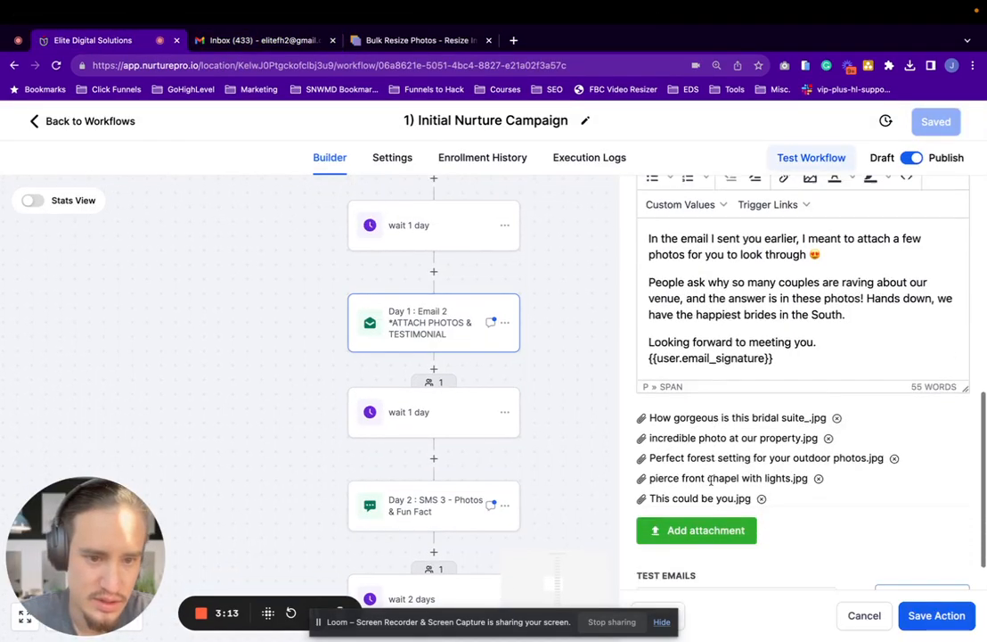
{"action": "left_click", "coordinate": [707, 552]}
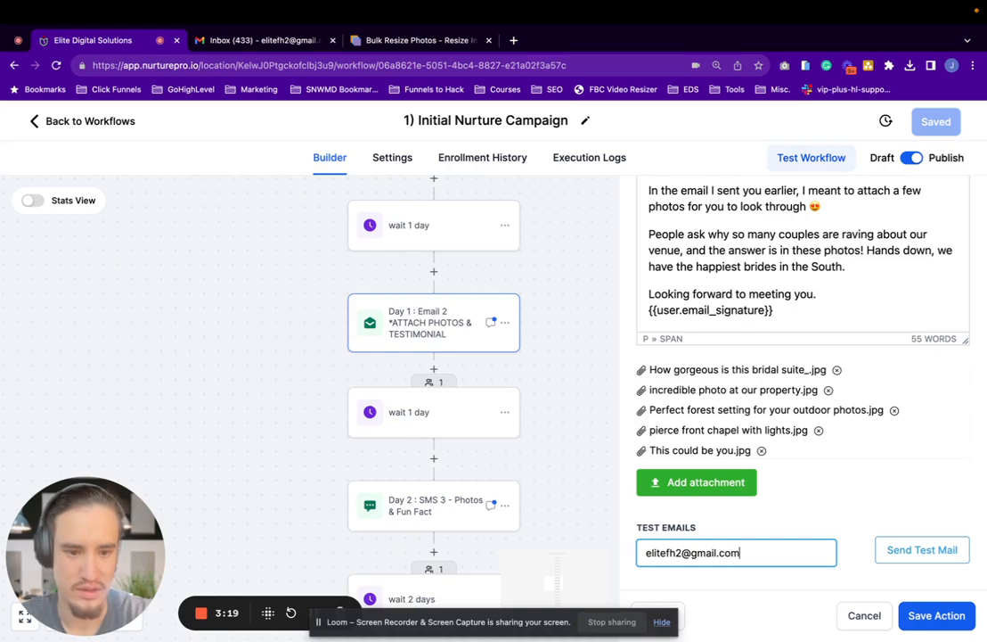
{"action": "left_click", "coordinate": [955, 551]}
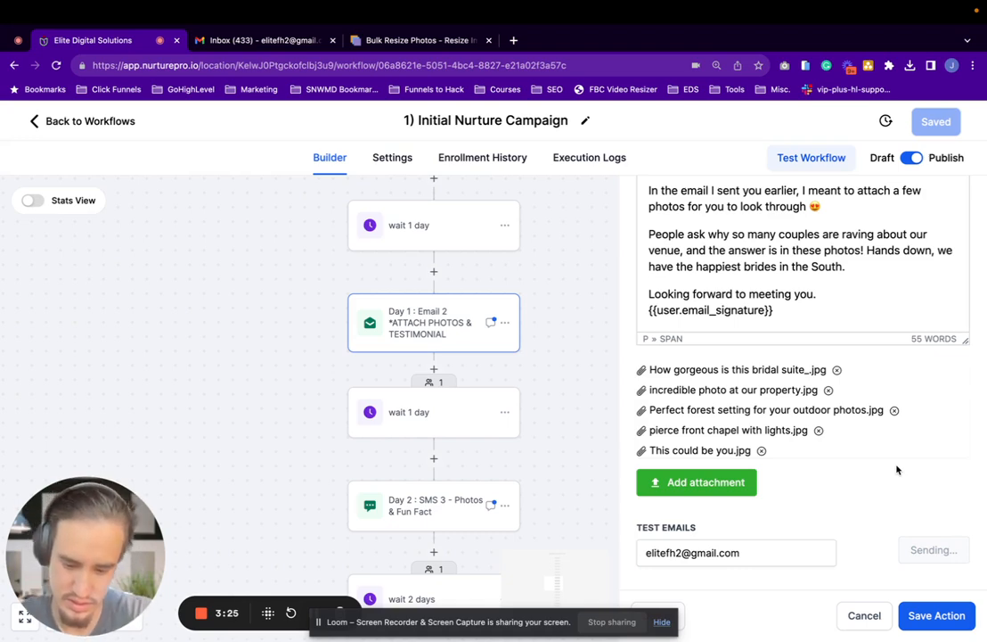
Open the received Welcome to Evergreen Venue test email in Gmail and examine its image attachments
{"action": "left_click", "coordinate": [285, 42]}
{"action": "left_click", "coordinate": [304, 229]}
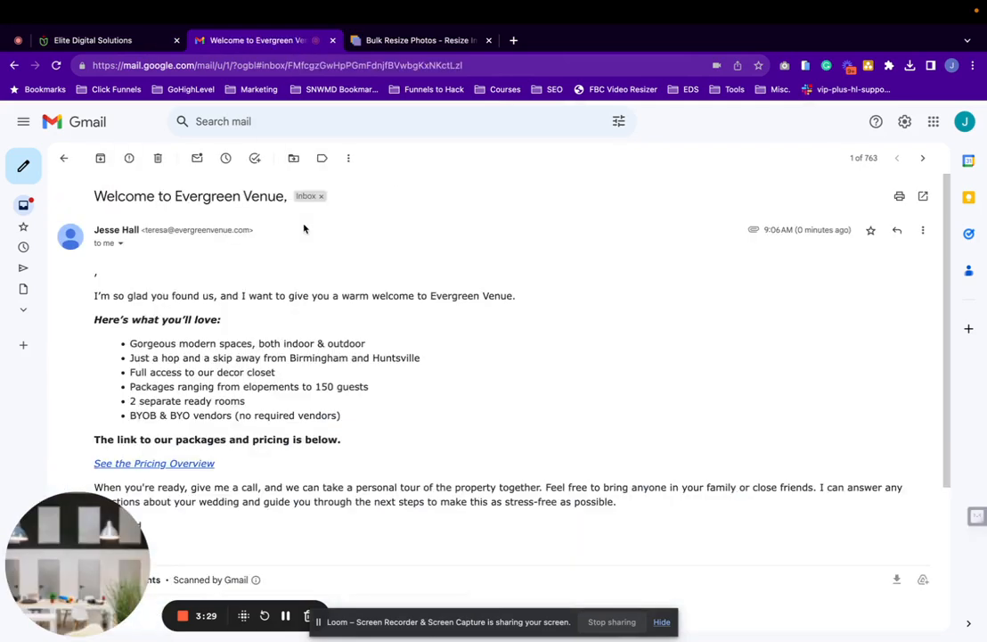
{"action": "scroll", "coordinate": [335, 399], "scroll_direction": "down", "scroll_amount": 3}
{"action": "scroll", "coordinate": [335, 399], "scroll_direction": "down", "scroll_amount": 1}
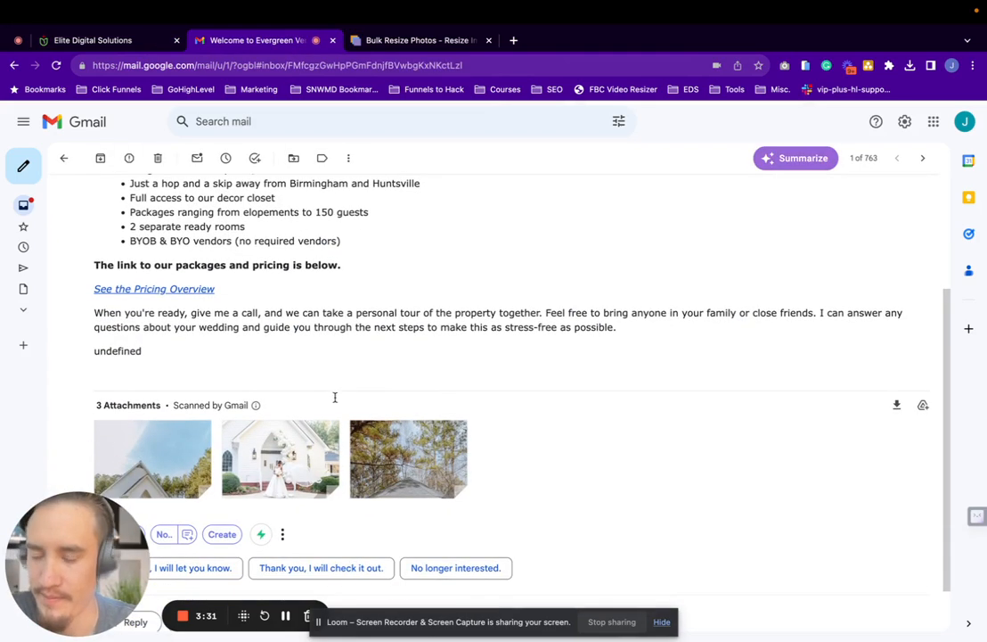
{"action": "mouse_move", "coordinate": [165, 481]}
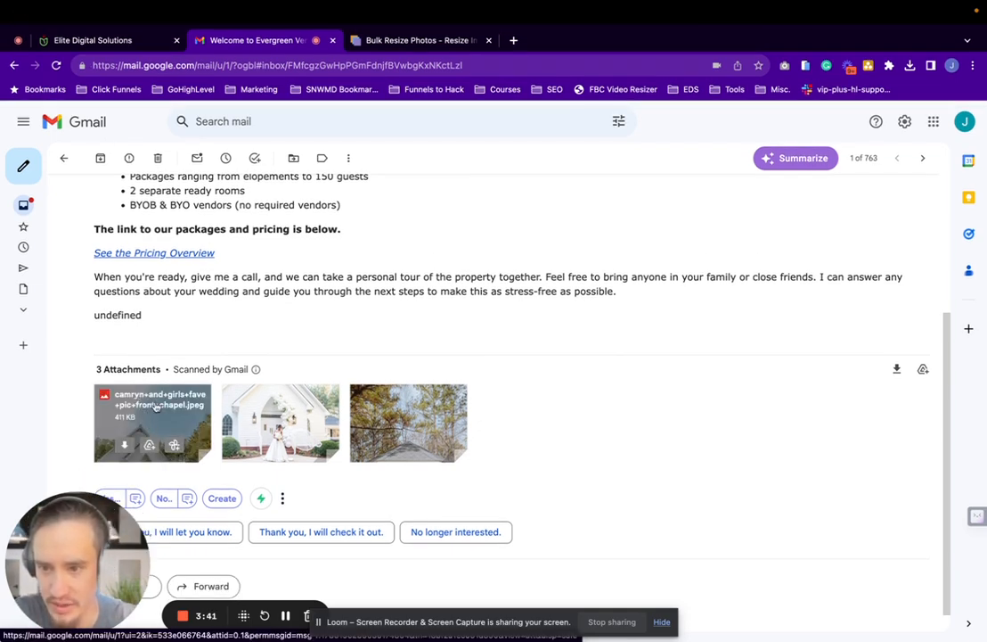
Switch back to the campaign workflow and reopen Email 1 - Provide Pricing to review its attachments
{"action": "left_click", "coordinate": [96, 58]}
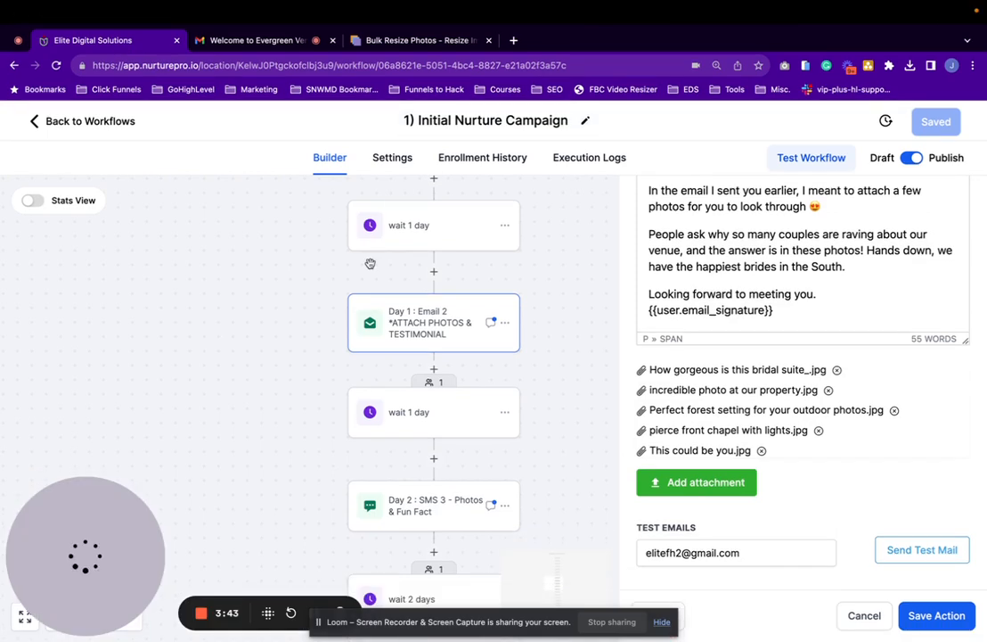
{"action": "scroll", "coordinate": [373, 267], "scroll_direction": "up", "scroll_amount": 10}
{"action": "scroll", "coordinate": [372, 267], "scroll_direction": "up", "scroll_amount": 5}
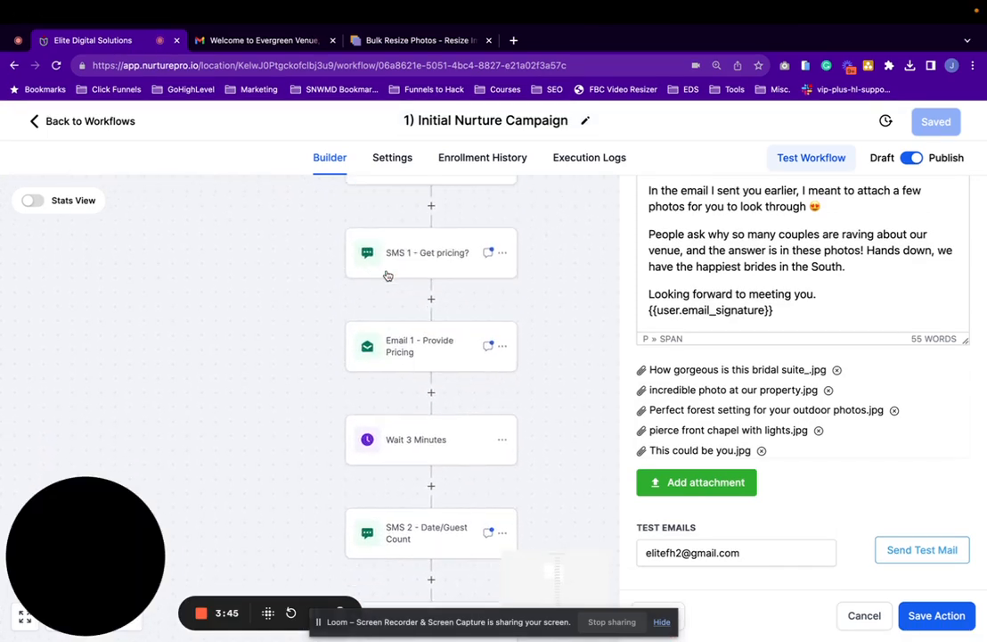
{"action": "scroll", "coordinate": [387, 270], "scroll_direction": "down", "scroll_amount": 2}
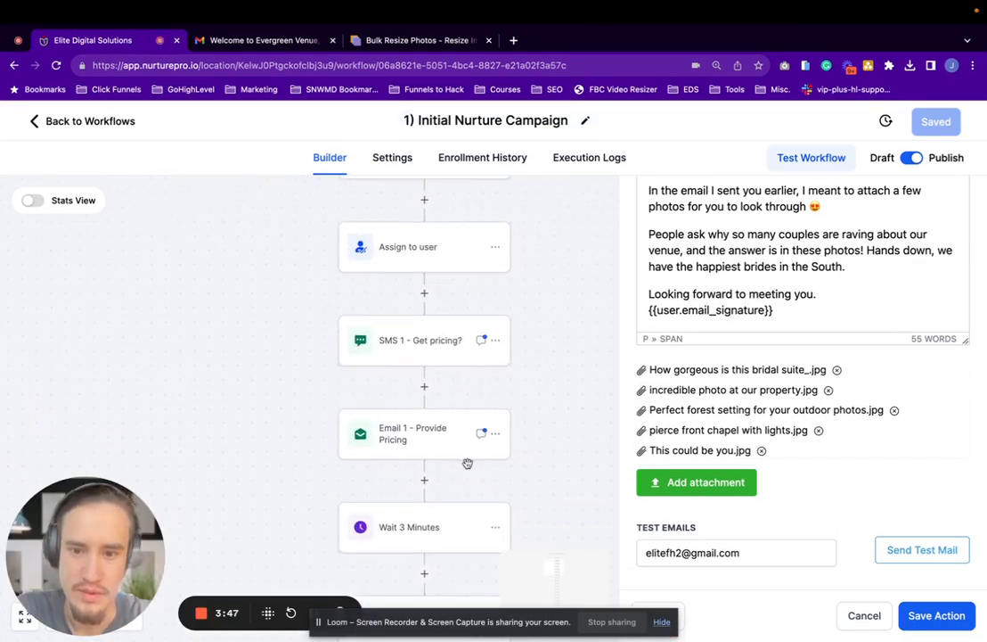
{"action": "left_click", "coordinate": [435, 433]}
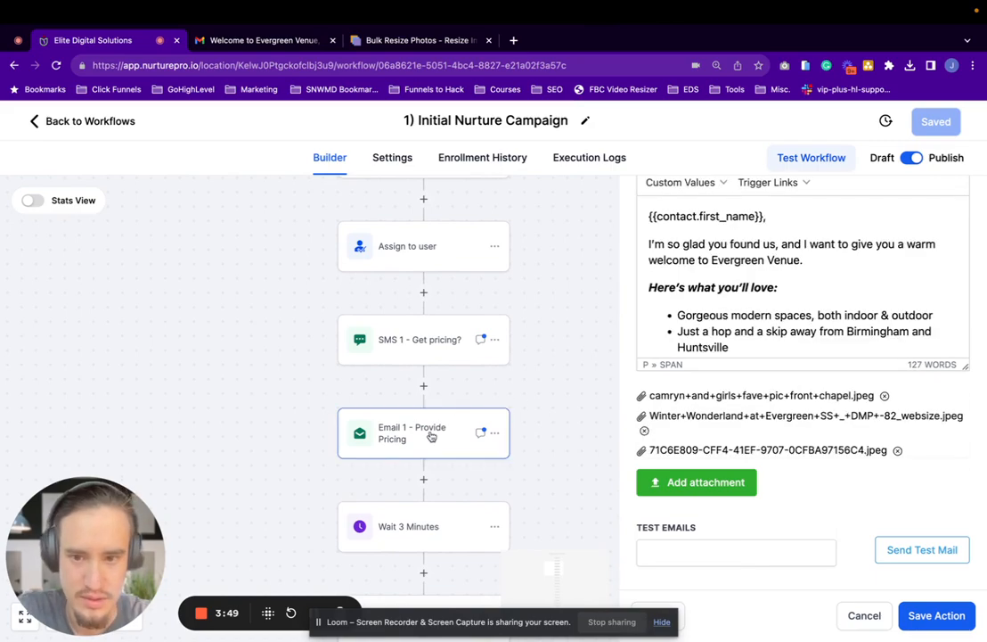
{"action": "scroll", "coordinate": [437, 426], "scroll_direction": "down", "scroll_amount": 1}
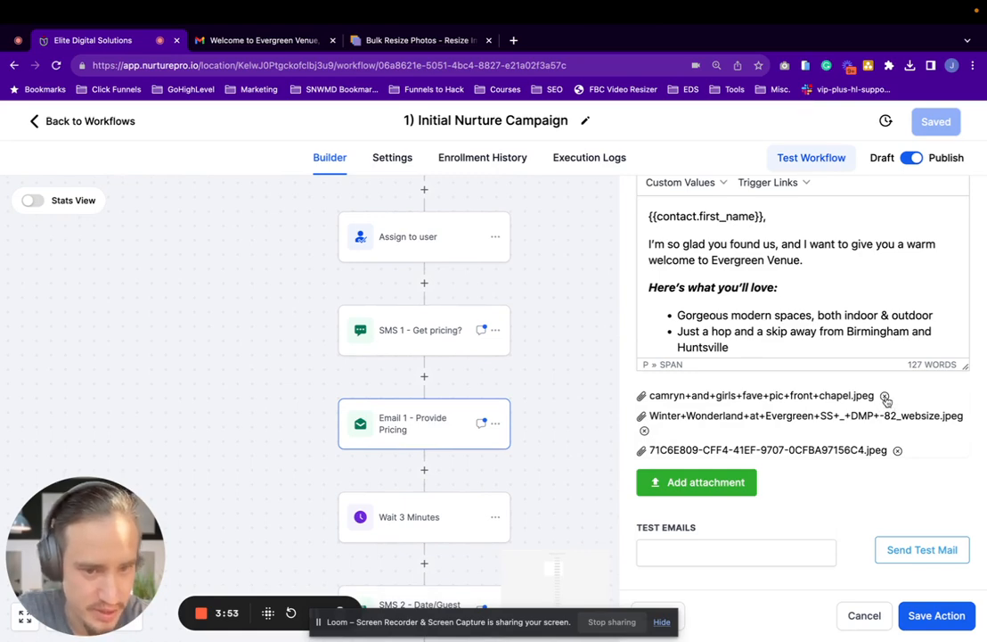
Browse the Downloads folder for another attachment to Email 1 and cancel without choosing a file
{"action": "left_click", "coordinate": [715, 485]}
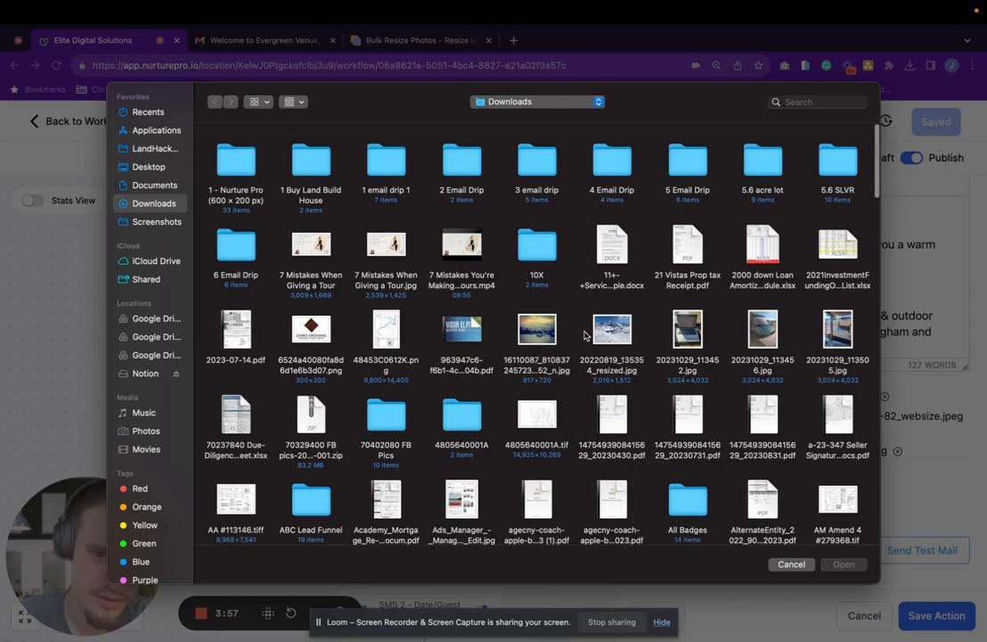
{"action": "key", "text": "Escape"}
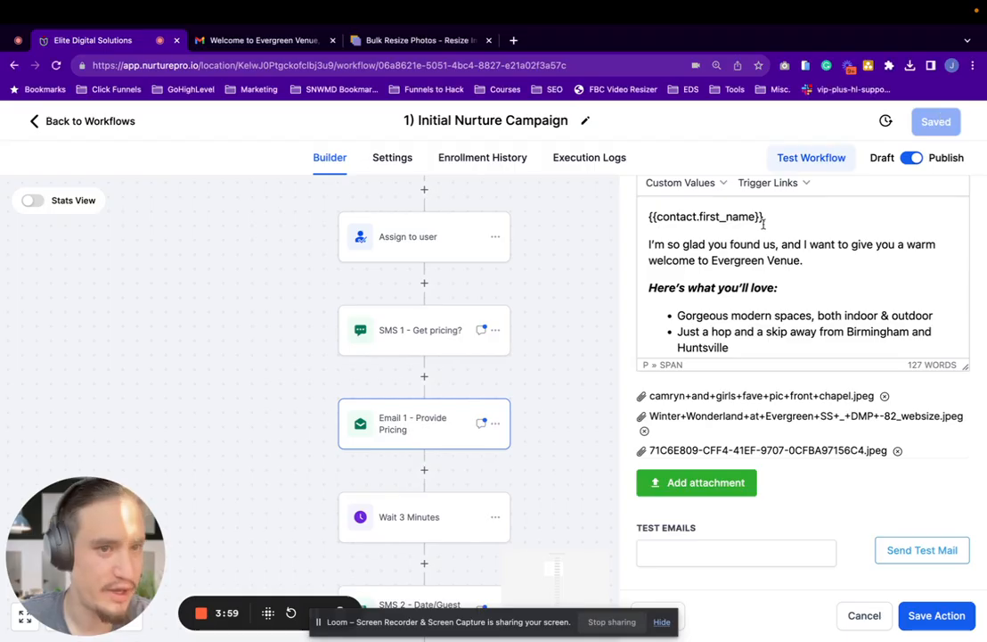
{"action": "scroll", "coordinate": [440, 394], "scroll_direction": "down", "scroll_amount": 2}
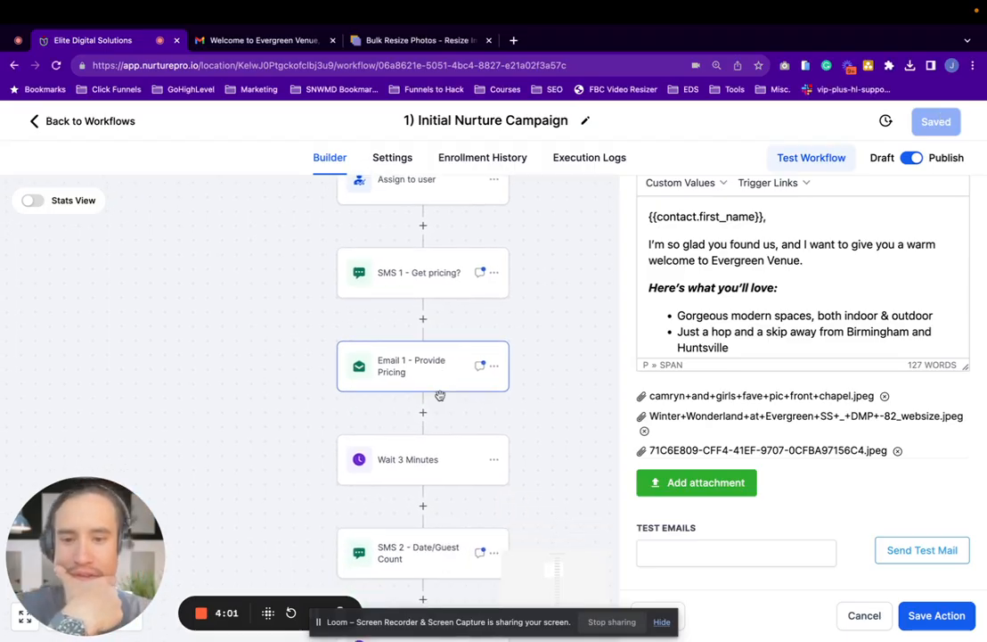
{"action": "scroll", "coordinate": [440, 395], "scroll_direction": "up", "scroll_amount": 2}
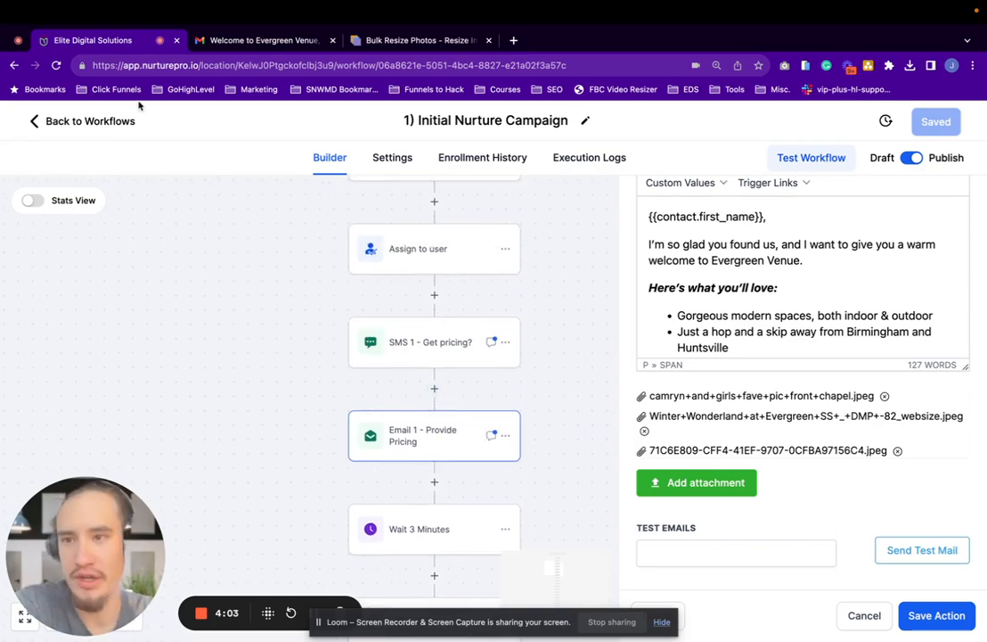
Return to the workflow list and open the 2) Tour Confirmed + Reminders + Survey workflow
{"action": "left_click", "coordinate": [55, 123]}
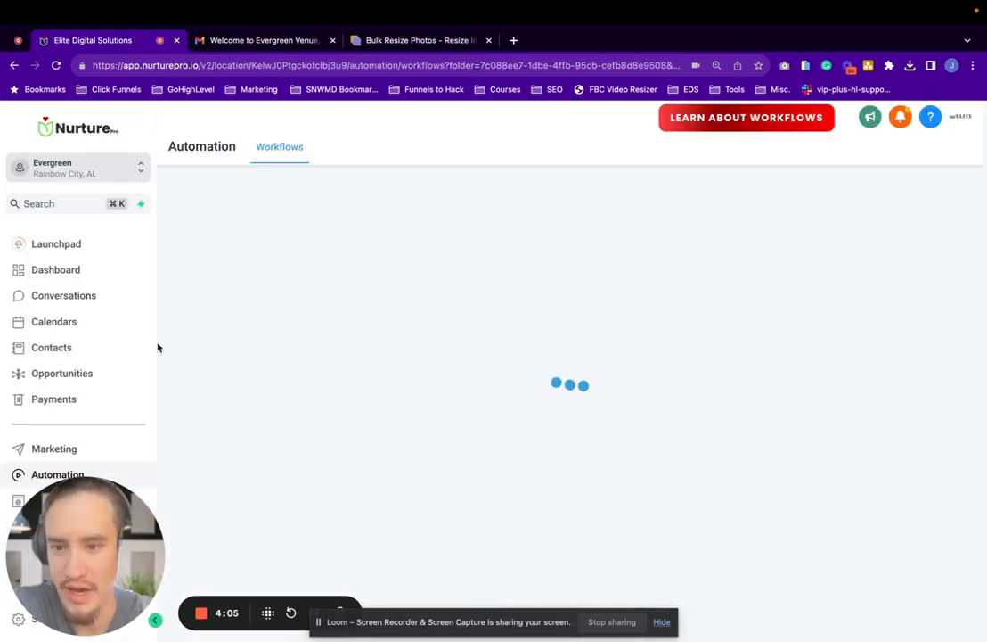
{"action": "scroll", "coordinate": [379, 434], "scroll_direction": "down", "scroll_amount": 5}
{"action": "scroll", "coordinate": [380, 434], "scroll_direction": "down", "scroll_amount": 1}
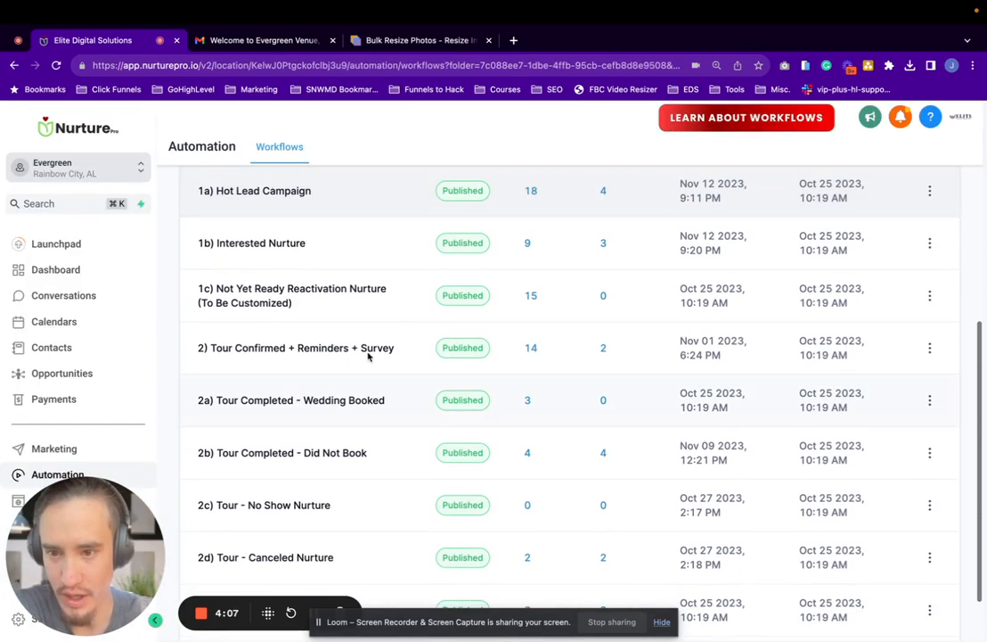
{"action": "left_click", "coordinate": [275, 350]}
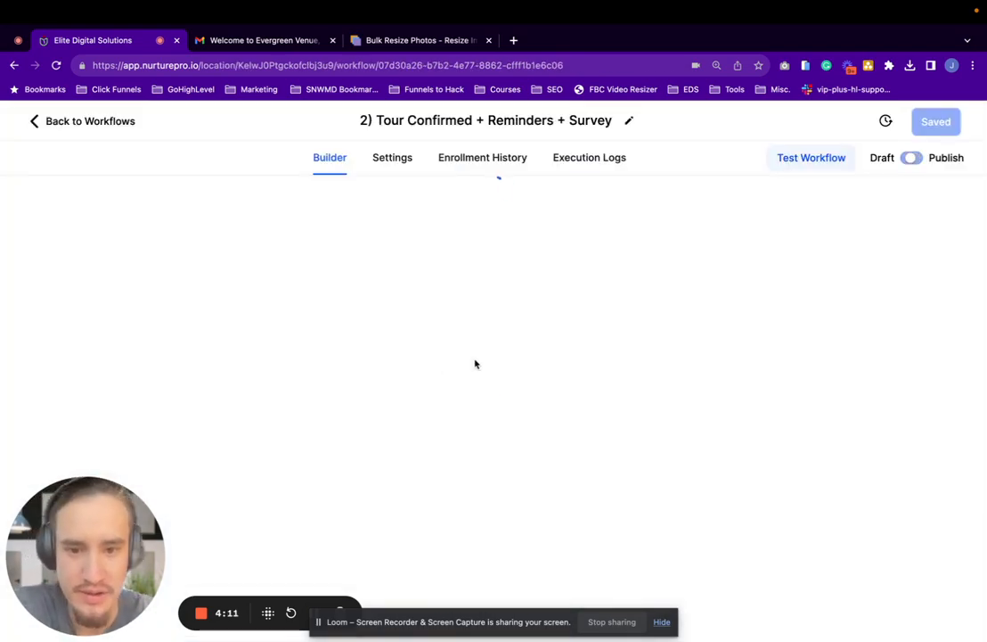
Open the SMS 1 - Tour Confirmed action and review its message and attachment options
{"action": "scroll", "coordinate": [475, 361], "scroll_direction": "down", "scroll_amount": 5}
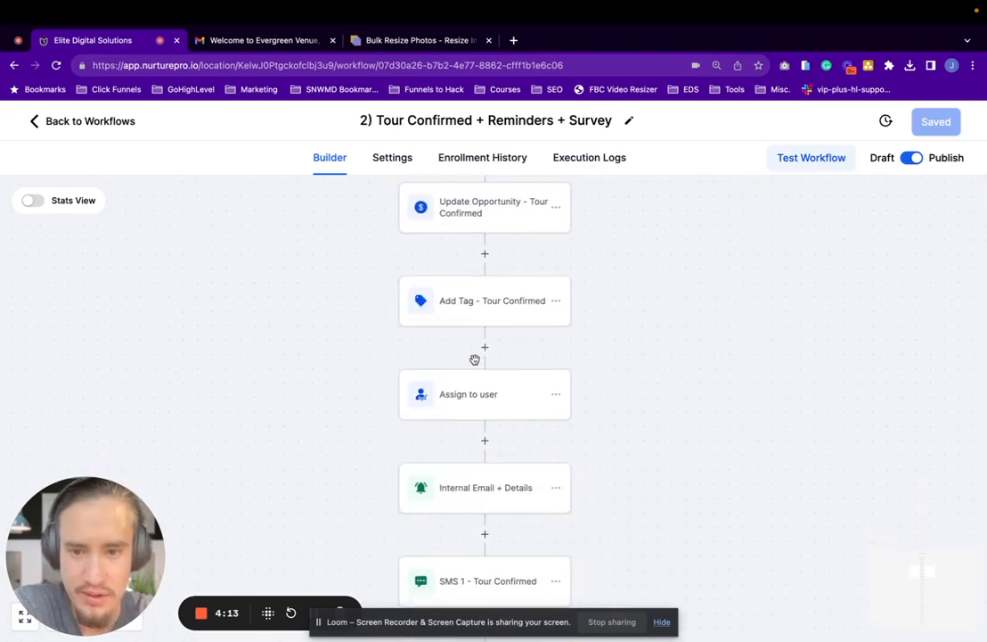
{"action": "scroll", "coordinate": [475, 360], "scroll_direction": "down", "scroll_amount": 1}
{"action": "scroll", "coordinate": [474, 364], "scroll_direction": "up", "scroll_amount": 2}
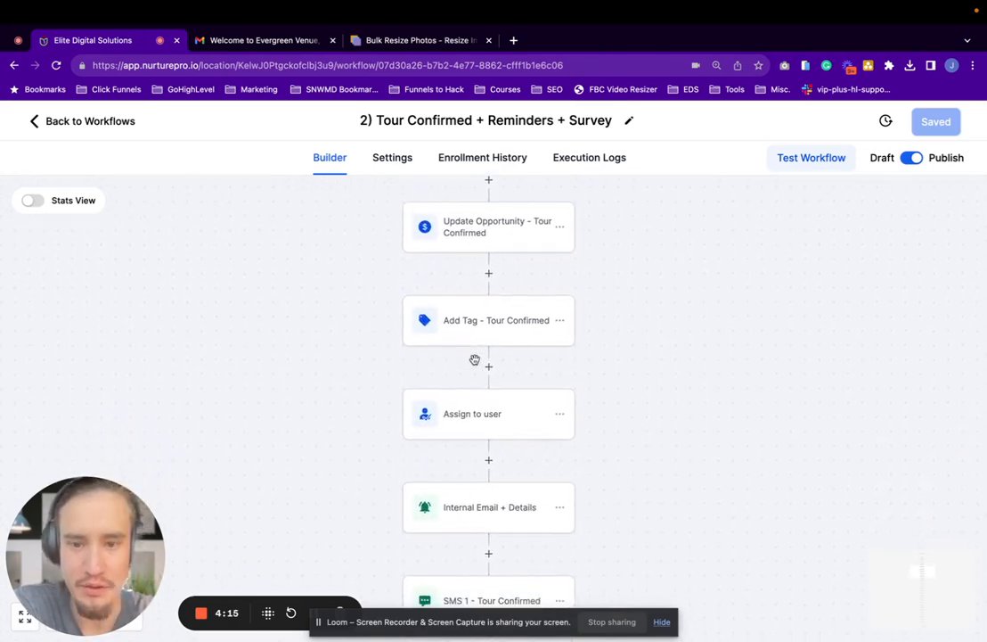
{"action": "scroll", "coordinate": [474, 359], "scroll_direction": "down", "scroll_amount": 2}
{"action": "scroll", "coordinate": [475, 364], "scroll_direction": "down", "scroll_amount": 3}
{"action": "left_click", "coordinate": [490, 336]}
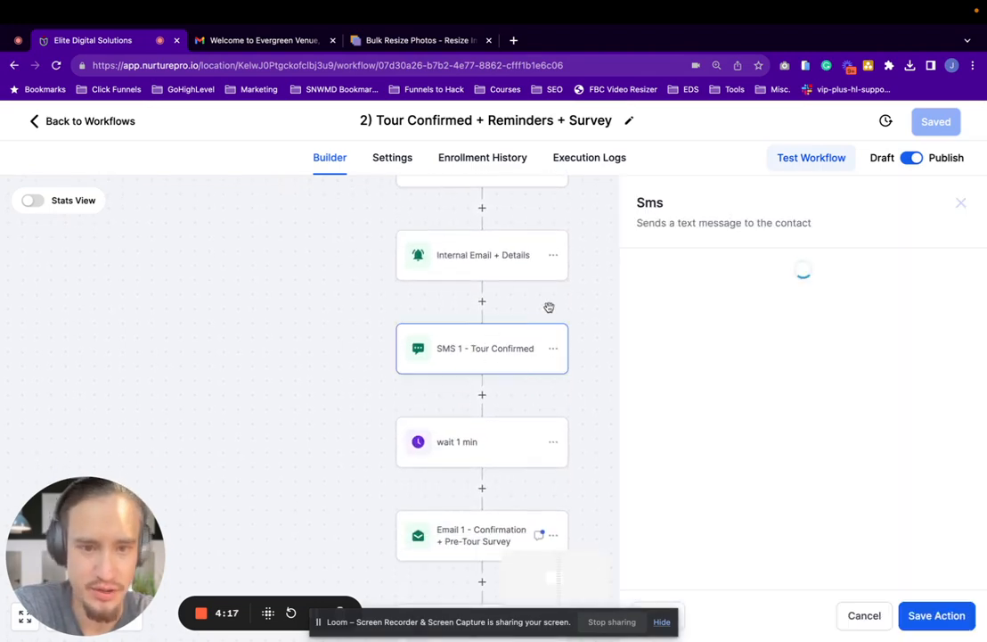
{"action": "scroll", "coordinate": [781, 401], "scroll_direction": "down", "scroll_amount": 4}
{"action": "scroll", "coordinate": [781, 400], "scroll_direction": "up", "scroll_amount": 2}
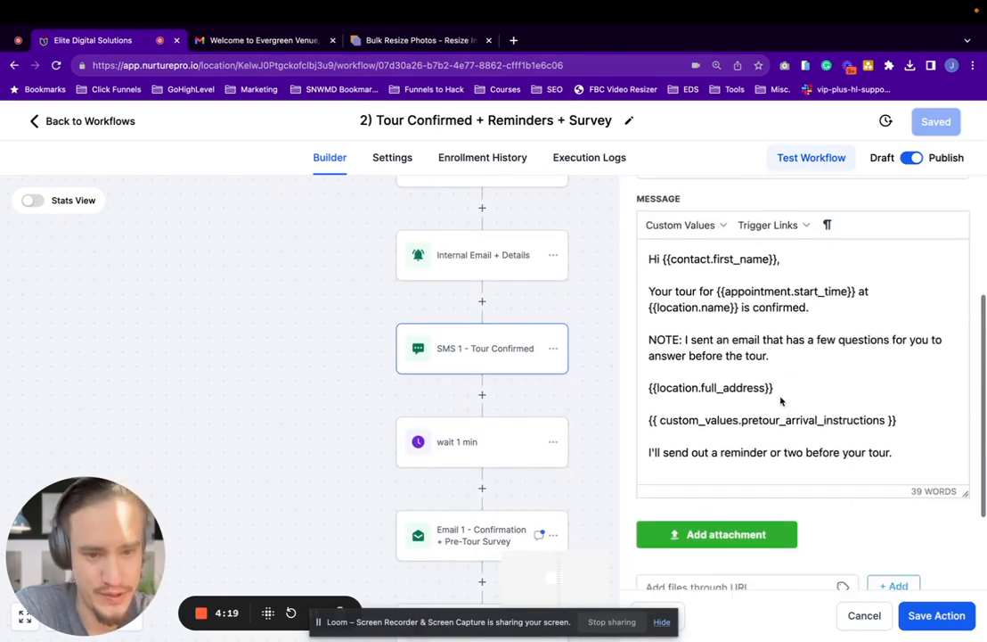
{"action": "scroll", "coordinate": [776, 541], "scroll_direction": "down", "scroll_amount": 1}
Open the Email 1 - Confirmation + Pre-Tour Survey action and review its message and attachment area
{"action": "left_click", "coordinate": [463, 533]}
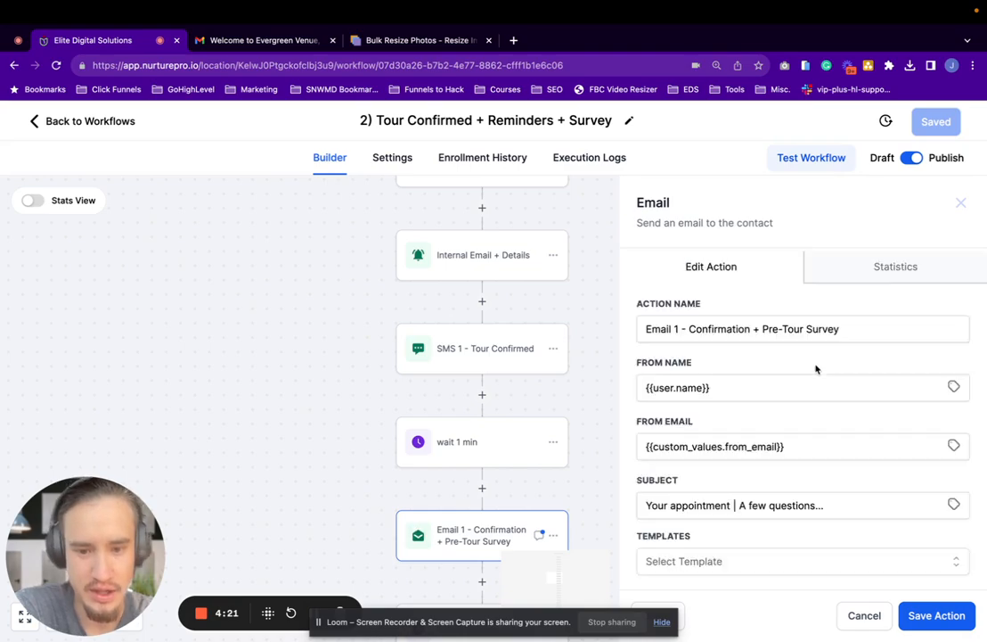
{"action": "scroll", "coordinate": [815, 367], "scroll_direction": "down", "scroll_amount": 1}
{"action": "scroll", "coordinate": [802, 374], "scroll_direction": "down", "scroll_amount": 10}
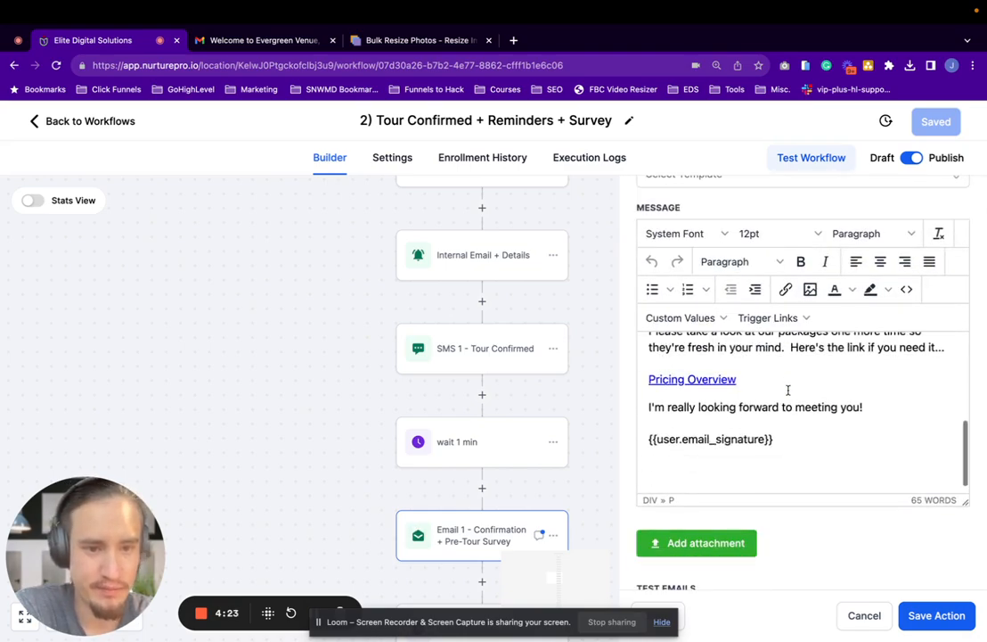
{"action": "scroll", "coordinate": [788, 389], "scroll_direction": "up", "scroll_amount": 5}
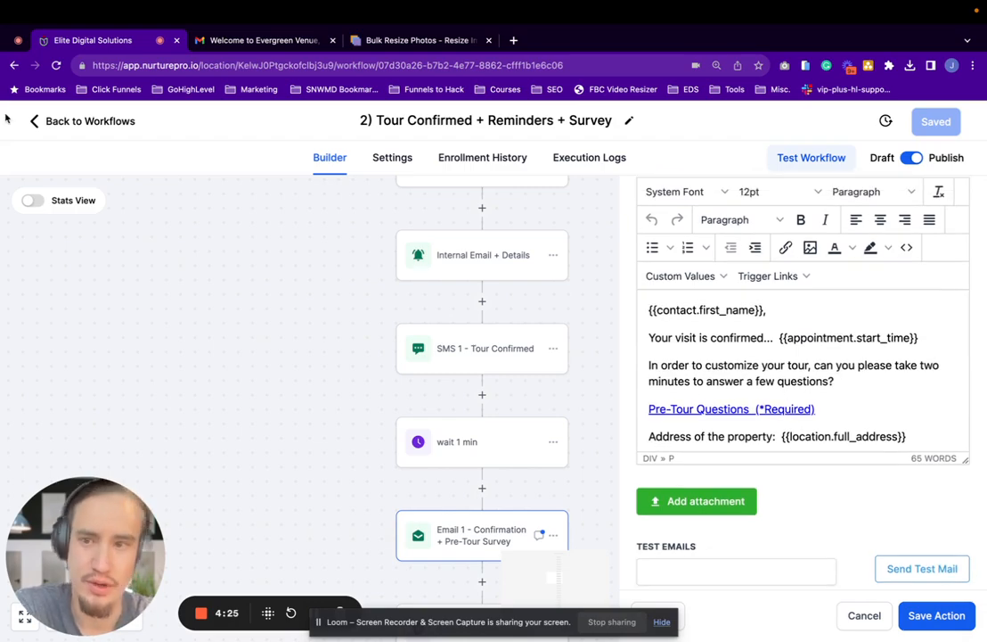
Go back to the workflow list and open the 2b) Tour Completed - Did Not Book workflow
{"action": "left_click", "coordinate": [49, 122]}
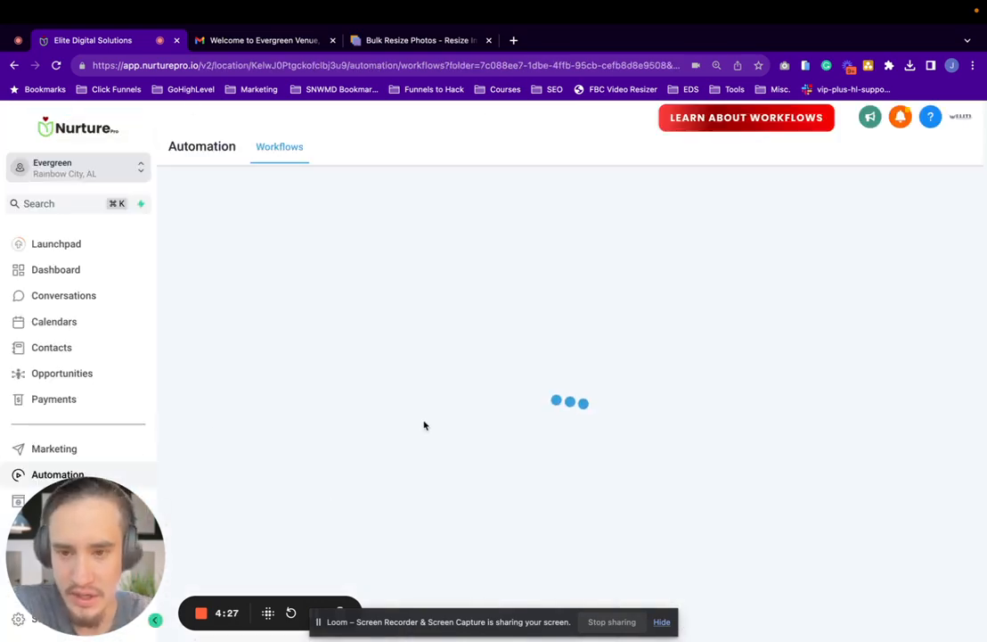
{"action": "scroll", "coordinate": [424, 425], "scroll_direction": "down", "scroll_amount": 5}
{"action": "scroll", "coordinate": [424, 425], "scroll_direction": "up", "scroll_amount": 1}
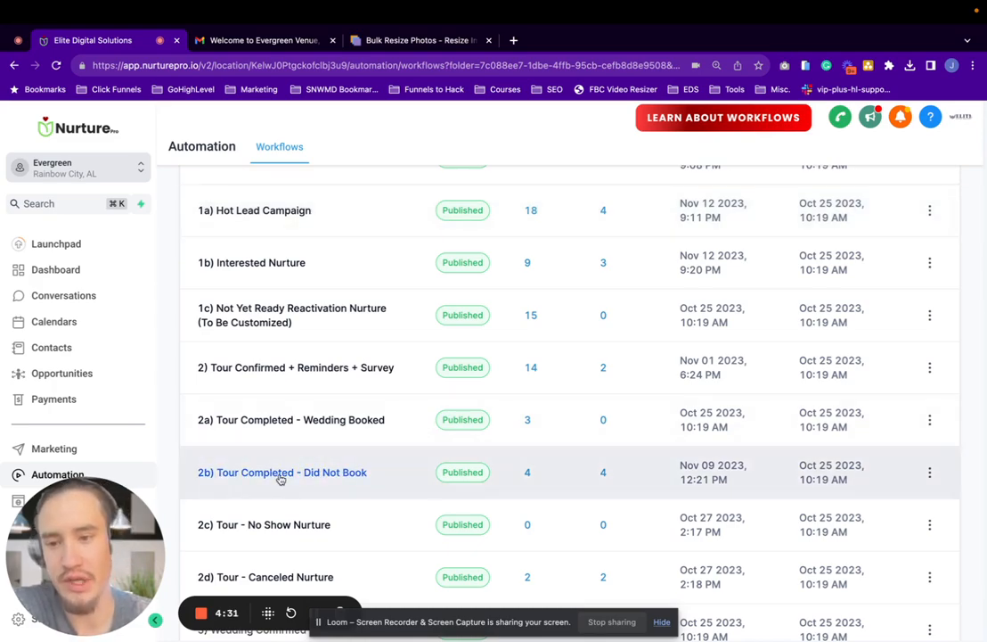
{"action": "left_click", "coordinate": [342, 474]}
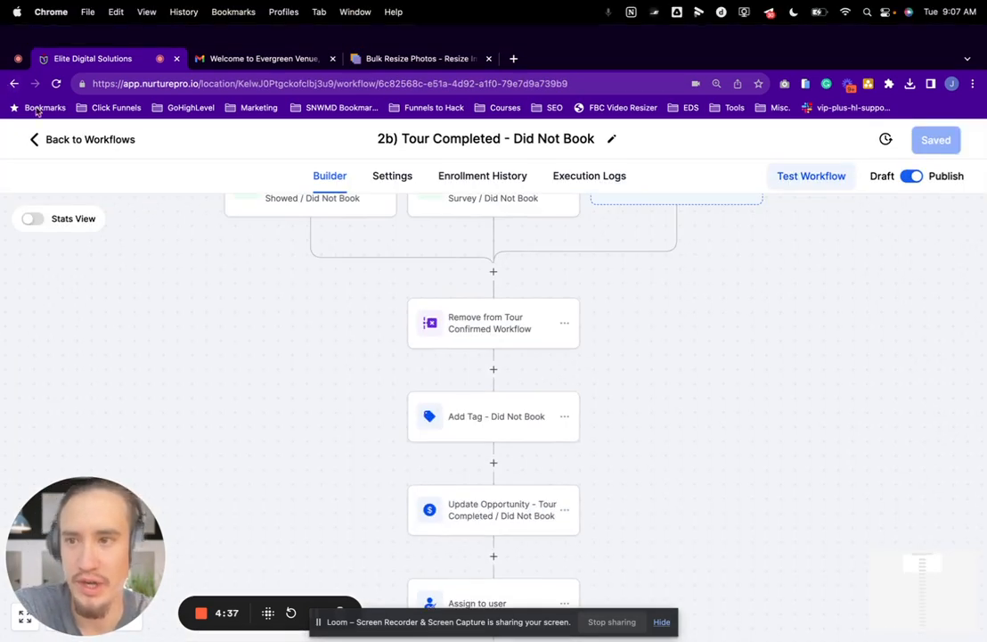
Open the Email 1 -Thanks for Touring *ADD PHOTO action and examine the photo embedded in its message
{"action": "scroll", "coordinate": [397, 371], "scroll_direction": "down", "scroll_amount": 5}
{"action": "scroll", "coordinate": [397, 370], "scroll_direction": "down", "scroll_amount": 1}
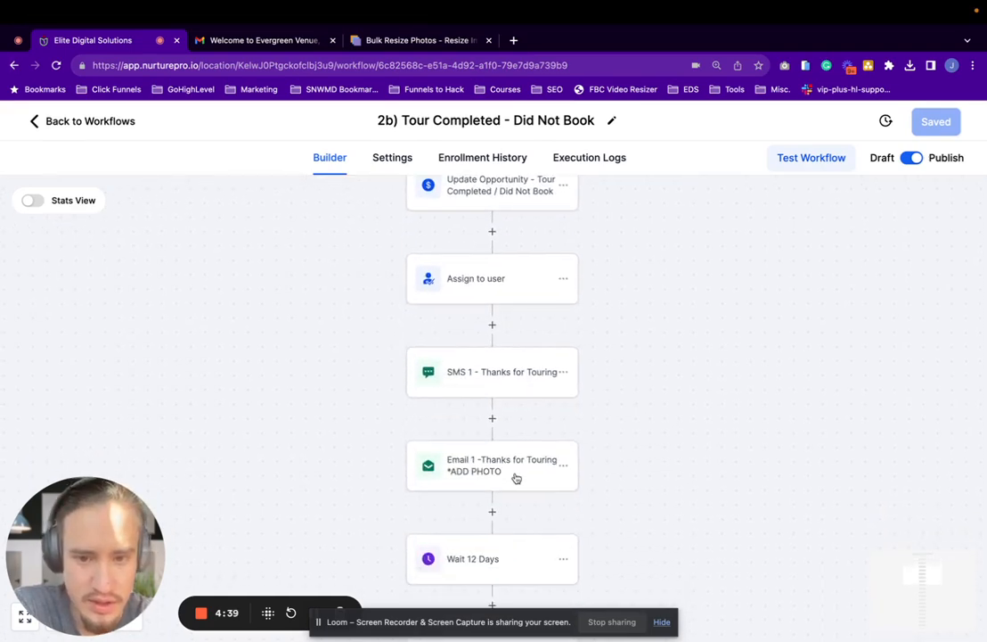
{"action": "left_click", "coordinate": [482, 470]}
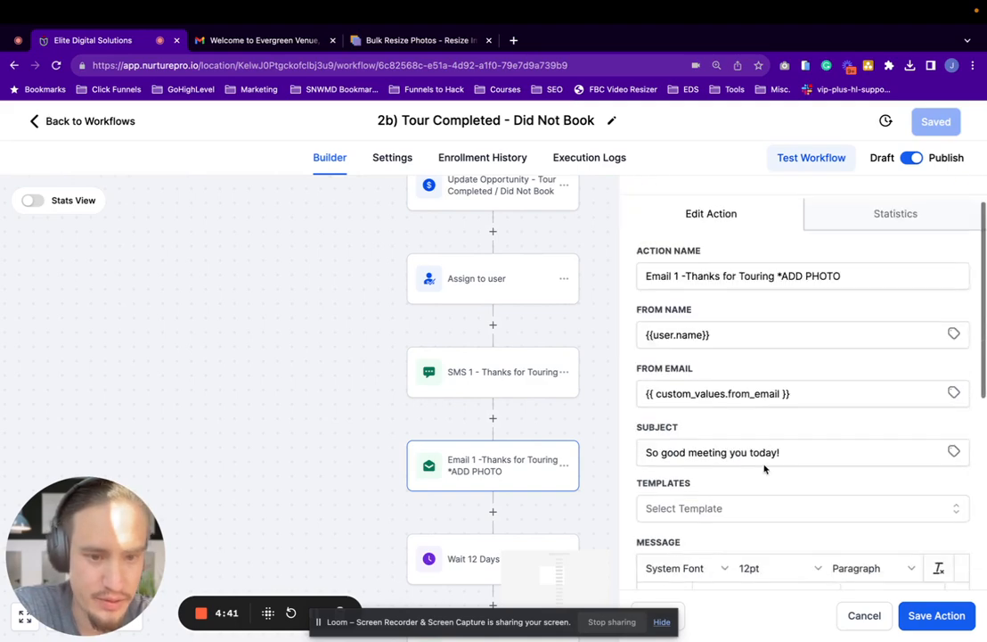
{"action": "scroll", "coordinate": [764, 468], "scroll_direction": "down", "scroll_amount": 5}
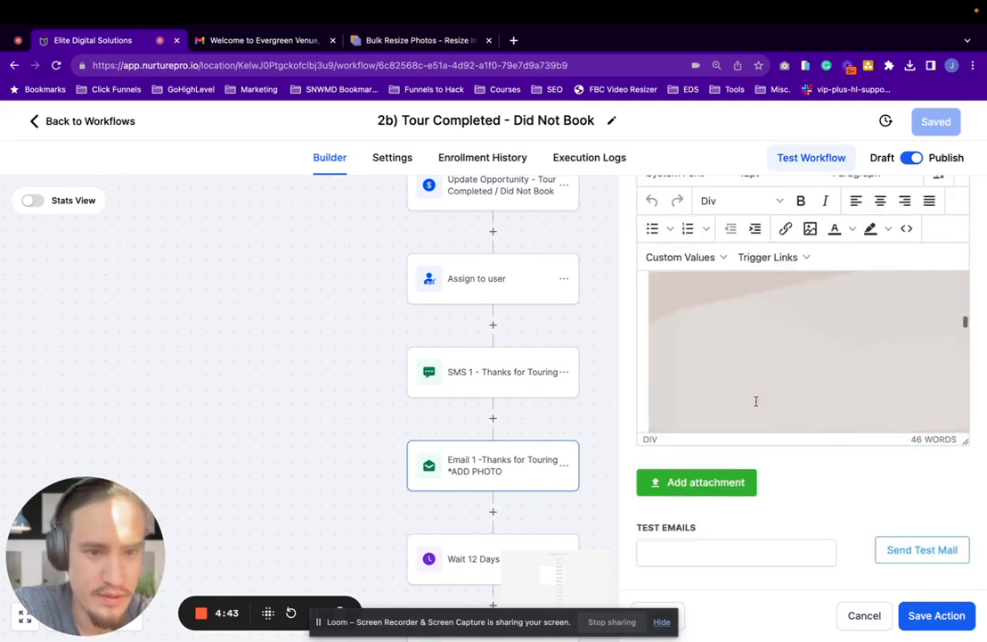
{"action": "scroll", "coordinate": [756, 400], "scroll_direction": "up", "scroll_amount": 3}
{"action": "scroll", "coordinate": [756, 401], "scroll_direction": "down", "scroll_amount": 3}
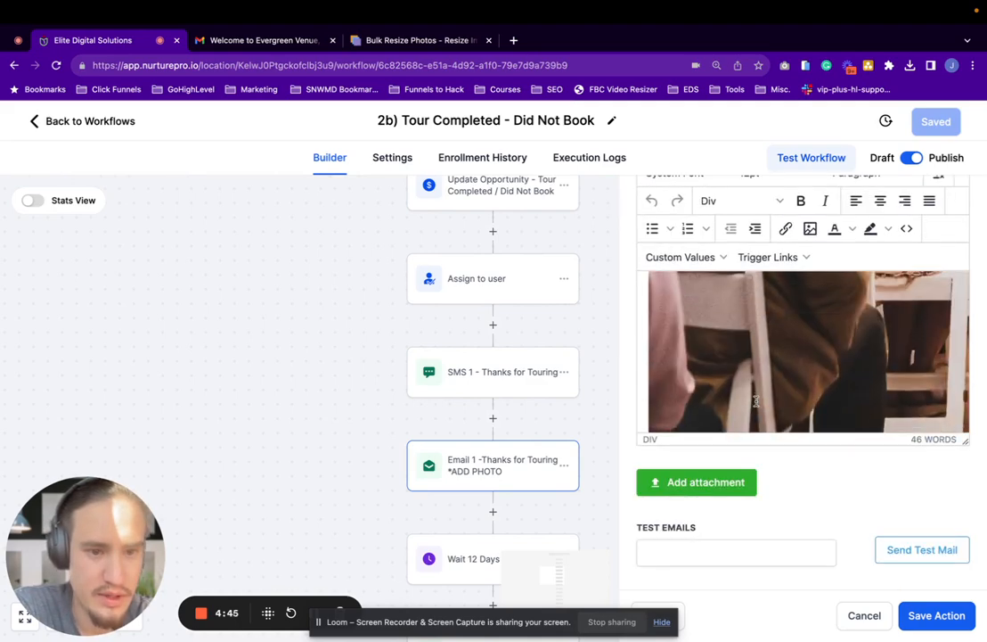
Shrink the embedded wedding photo in the email message proportionally until it fits within the message editor's width
{"action": "left_click", "coordinate": [755, 401]}
{"action": "scroll", "coordinate": [755, 401], "scroll_direction": "right", "scroll_amount": 5}
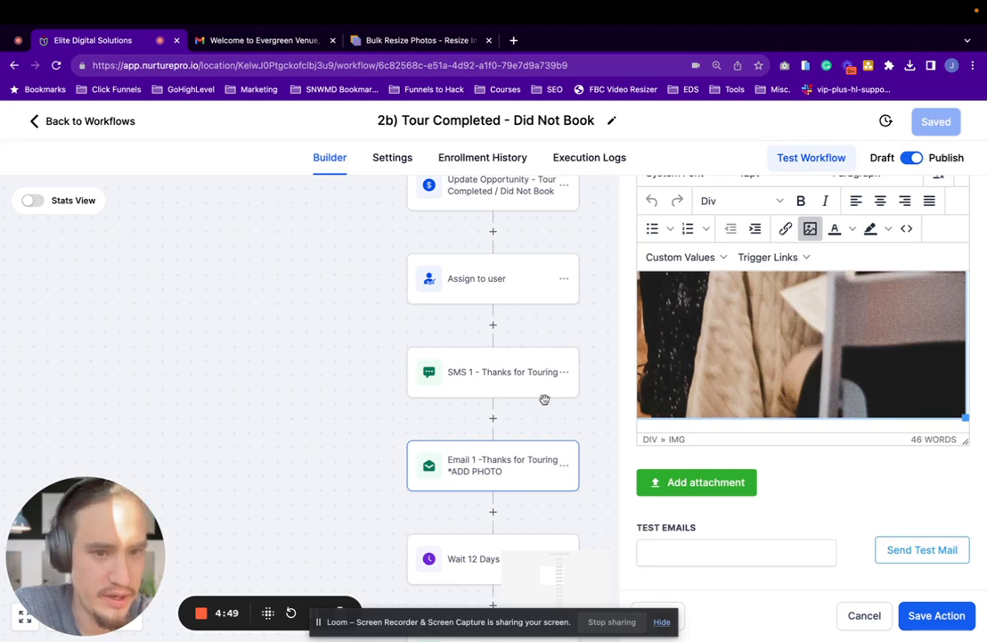
{"action": "left_click_drag", "start_coordinate": [544, 399], "coordinate": [725, 333]}
{"action": "scroll", "coordinate": [725, 332], "scroll_direction": "up", "scroll_amount": 5}
{"action": "scroll", "coordinate": [725, 329], "scroll_direction": "down", "scroll_amount": 1}
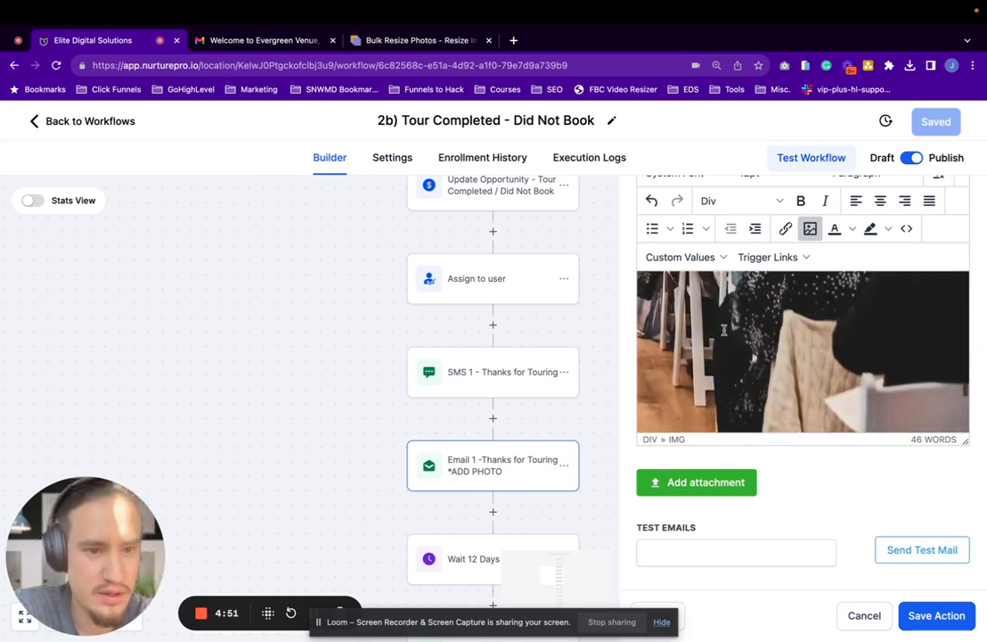
{"action": "scroll", "coordinate": [723, 329], "scroll_direction": "down", "scroll_amount": 5}
{"action": "left_click_drag", "start_coordinate": [965, 323], "coordinate": [768, 283]}
{"action": "scroll", "coordinate": [806, 334], "scroll_direction": "up", "scroll_amount": 6}
{"action": "scroll", "coordinate": [939, 390], "scroll_direction": "down", "scroll_amount": 4}
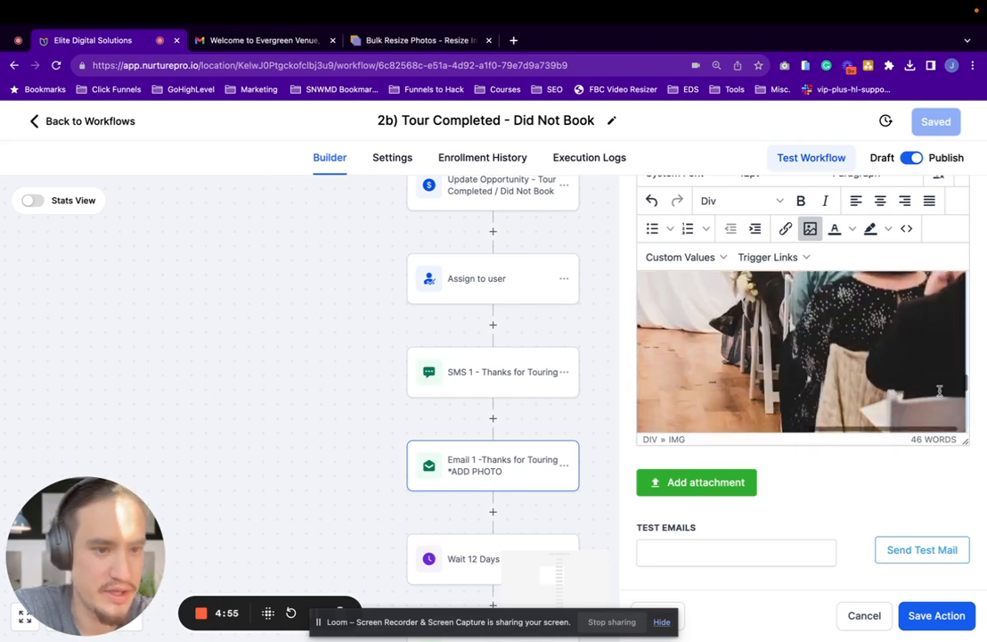
{"action": "scroll", "coordinate": [939, 390], "scroll_direction": "down", "scroll_amount": 2}
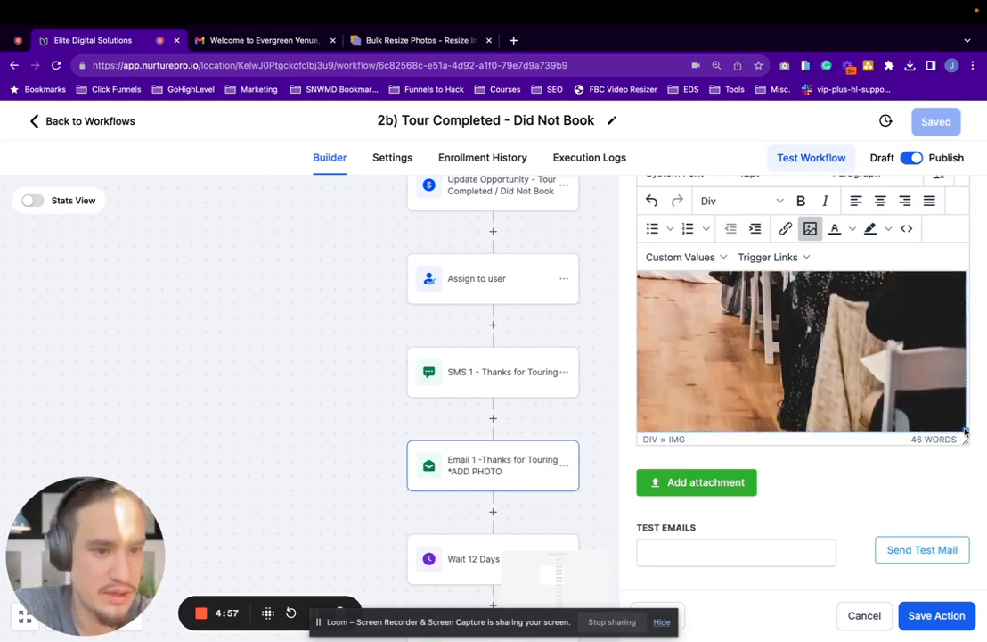
{"action": "scroll", "coordinate": [727, 408], "scroll_direction": "down", "scroll_amount": 3}
{"action": "scroll", "coordinate": [786, 366], "scroll_direction": "up", "scroll_amount": 2}
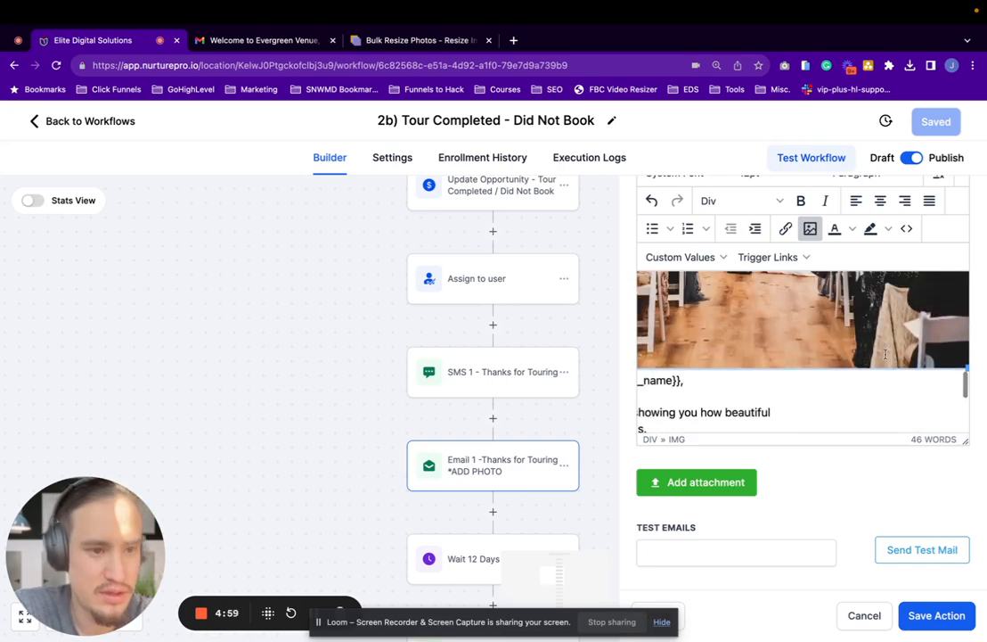
{"action": "left_click_drag", "start_coordinate": [967, 368], "coordinate": [847, 347]}
{"action": "scroll", "coordinate": [817, 344], "scroll_direction": "up", "scroll_amount": 3}
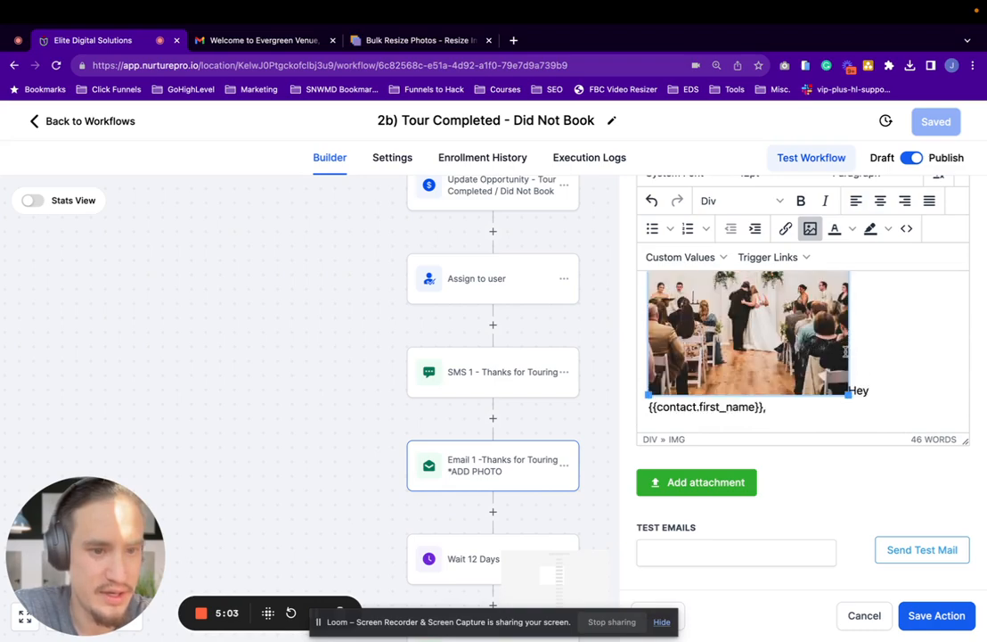
Move the "Hey {{contact.first_name}}," greeting onto its own line below the photo and check the message layout
{"action": "left_click", "coordinate": [849, 389]}
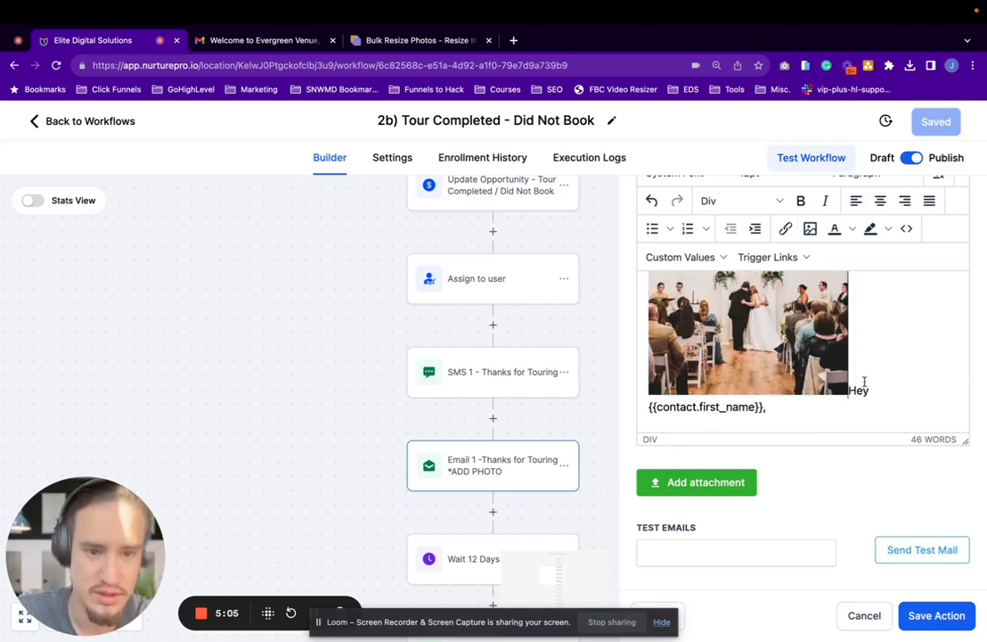
{"action": "key", "text": "Return"}
{"action": "scroll", "coordinate": [756, 420], "scroll_direction": "up", "scroll_amount": 5}
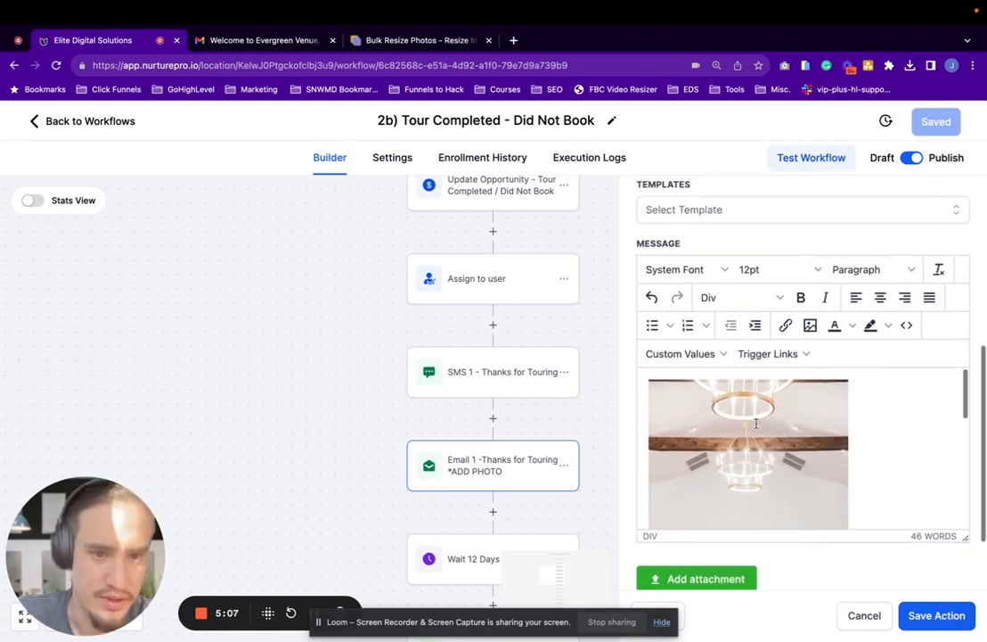
{"action": "scroll", "coordinate": [755, 423], "scroll_direction": "up", "scroll_amount": 2}
{"action": "scroll", "coordinate": [837, 459], "scroll_direction": "down", "scroll_amount": 5}
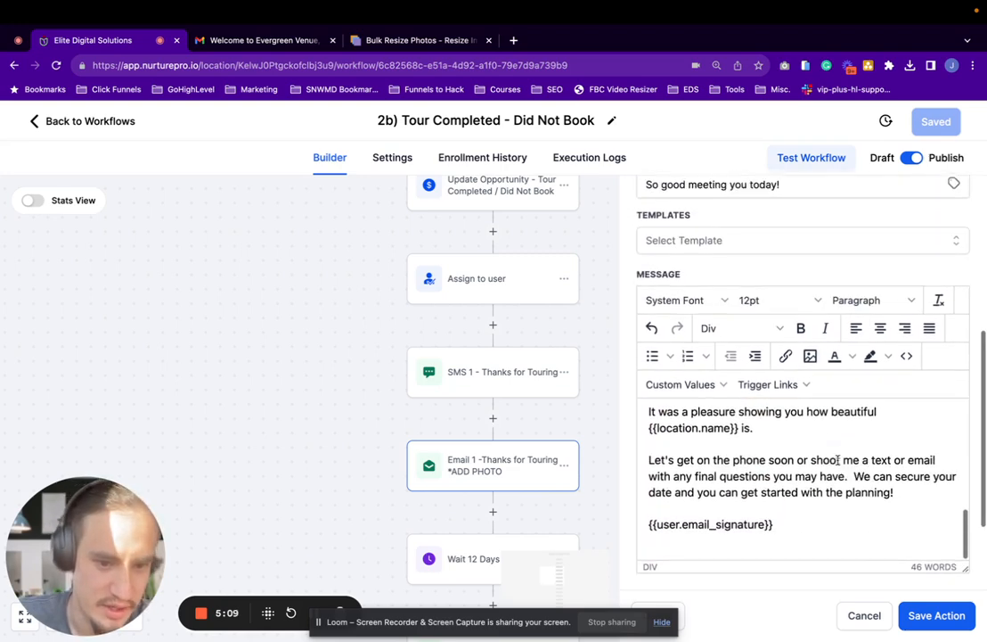
Add two blank lines after the sentence ending "{{location.name}} is." to make room for an inline image
{"action": "scroll", "coordinate": [837, 460], "scroll_direction": "down", "scroll_amount": 1}
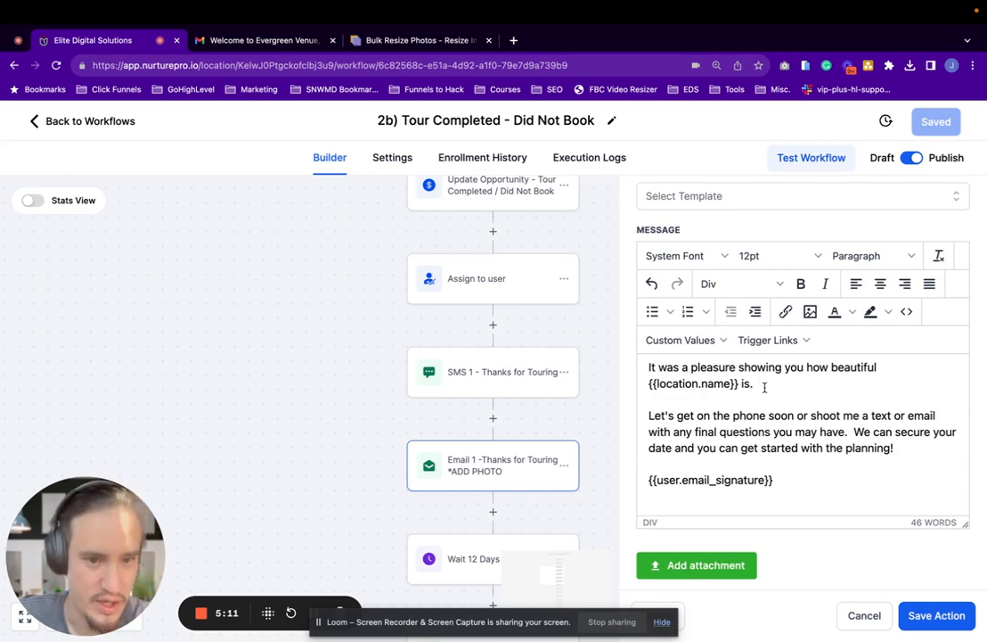
{"action": "left_click", "coordinate": [764, 386]}
{"action": "key", "text": "Return"}
{"action": "key", "text": "Return"}
Browse the Downloads folder for an inline image to upload, cancel the insertion and remove the added blank lines
{"action": "left_click", "coordinate": [809, 311]}
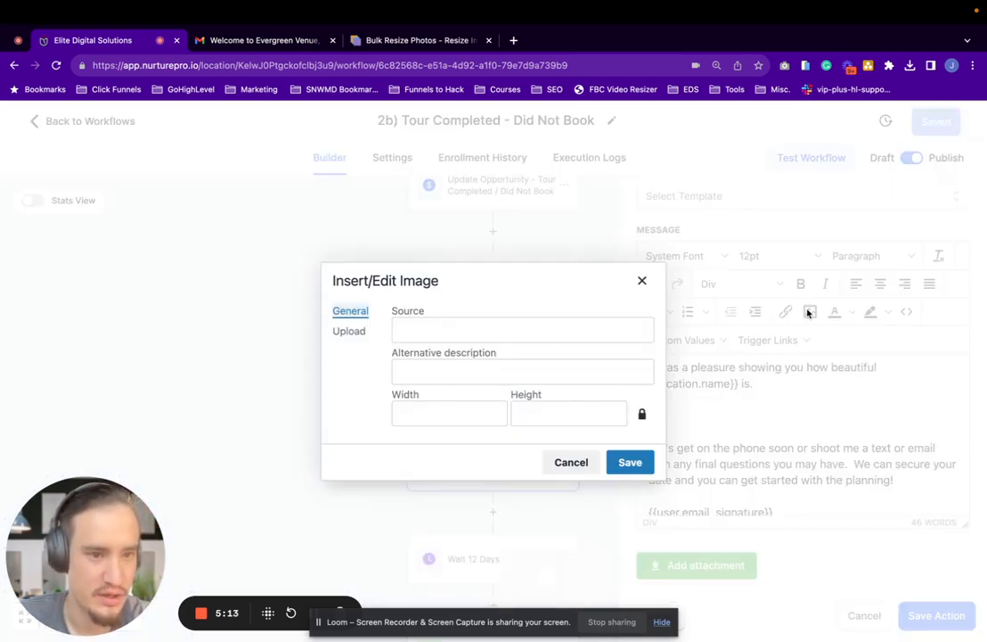
{"action": "left_click", "coordinate": [364, 331]}
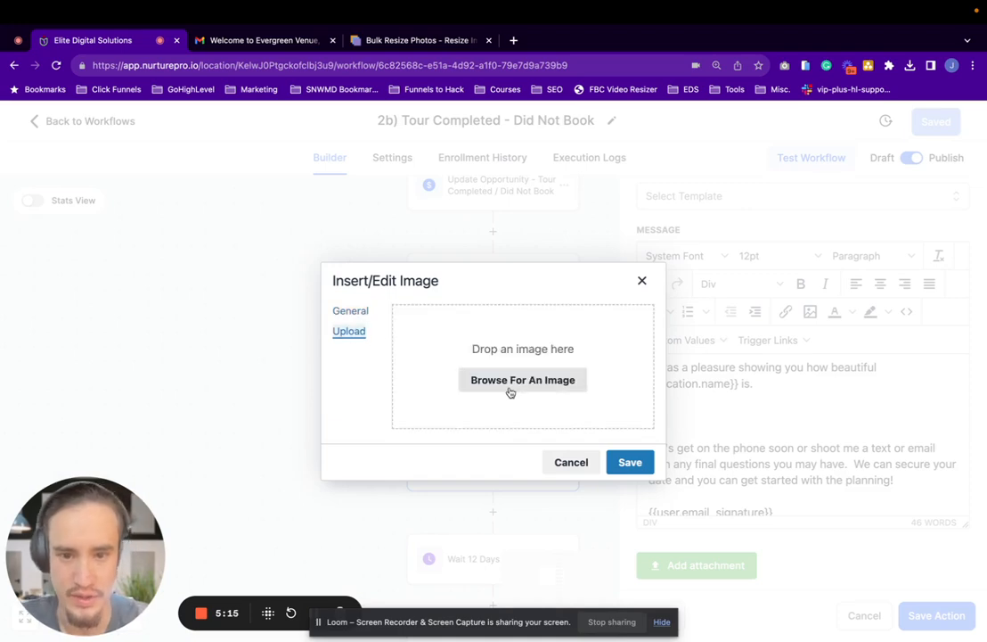
{"action": "left_click", "coordinate": [560, 388]}
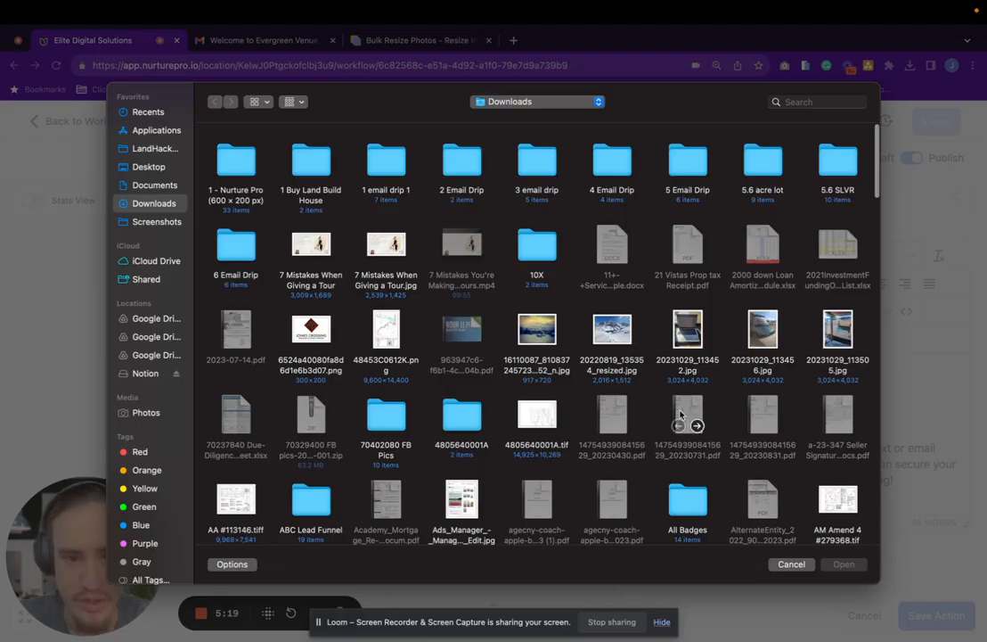
{"action": "left_click", "coordinate": [796, 562]}
{"action": "left_click", "coordinate": [352, 314]}
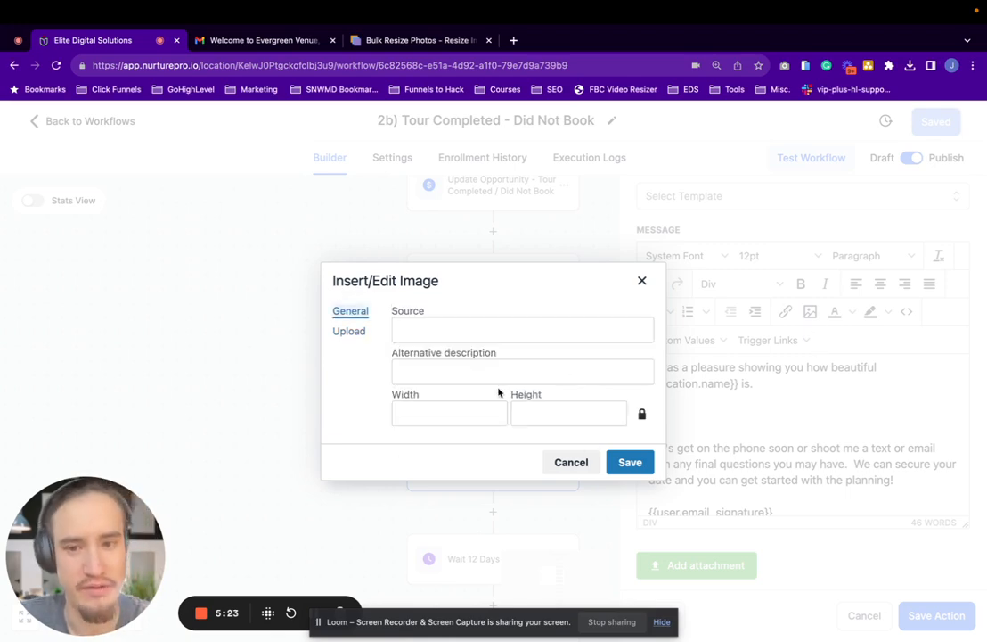
{"action": "left_click", "coordinate": [642, 280]}
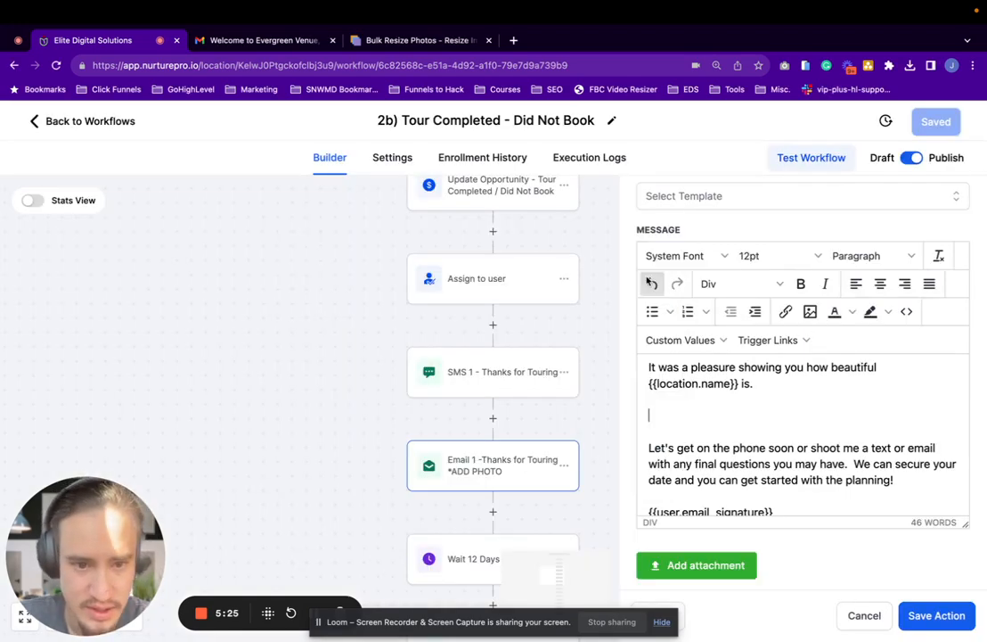
{"action": "key", "text": "BackSpace"}
{"action": "key", "text": "BackSpace"}
Enlarge the embedded wedding photo slightly, keeping it narrower than the message editor
{"action": "scroll", "coordinate": [731, 472], "scroll_direction": "up", "scroll_amount": 5}
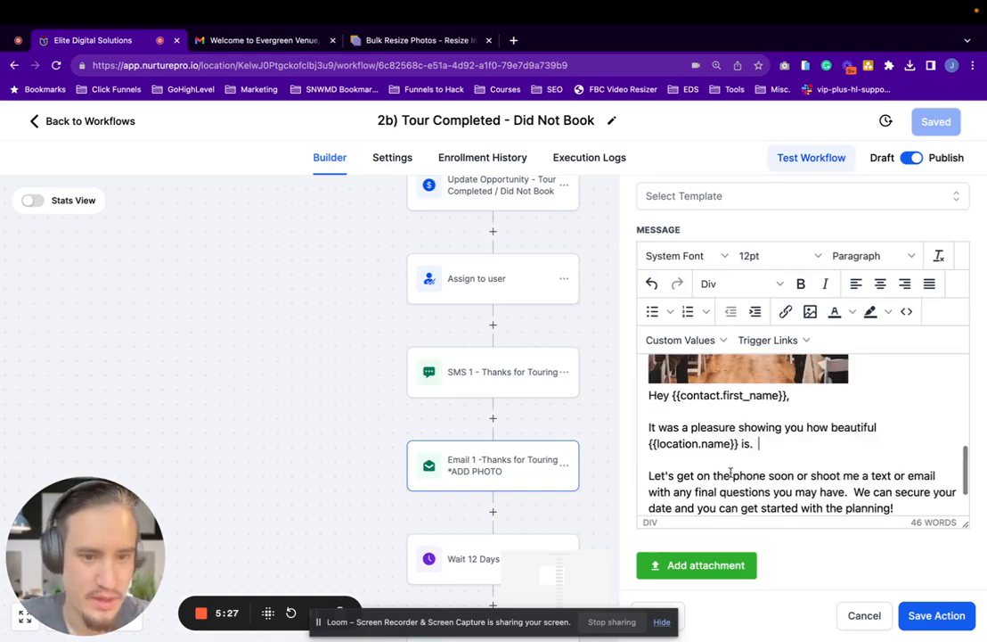
{"action": "scroll", "coordinate": [730, 472], "scroll_direction": "down", "scroll_amount": 5}
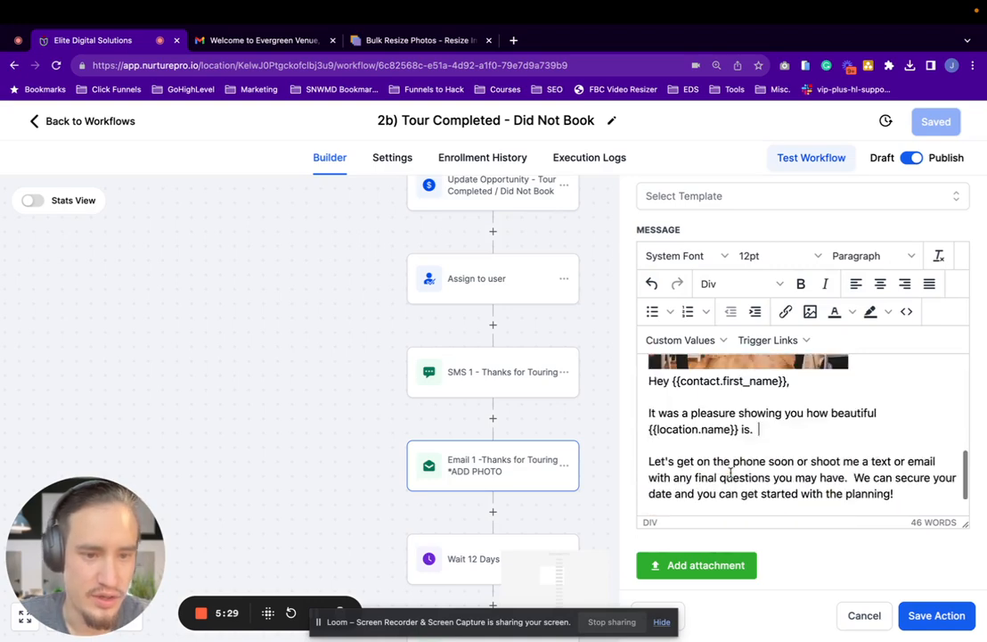
{"action": "scroll", "coordinate": [751, 452], "scroll_direction": "up", "scroll_amount": 3}
{"action": "left_click", "coordinate": [846, 420]}
{"action": "left_click_drag", "start_coordinate": [851, 428], "coordinate": [881, 472]}
{"action": "scroll", "coordinate": [875, 421], "scroll_direction": "down", "scroll_amount": 2}
{"action": "left_click_drag", "start_coordinate": [882, 368], "coordinate": [872, 355]}
{"action": "scroll", "coordinate": [873, 468], "scroll_direction": "up", "scroll_amount": 5}
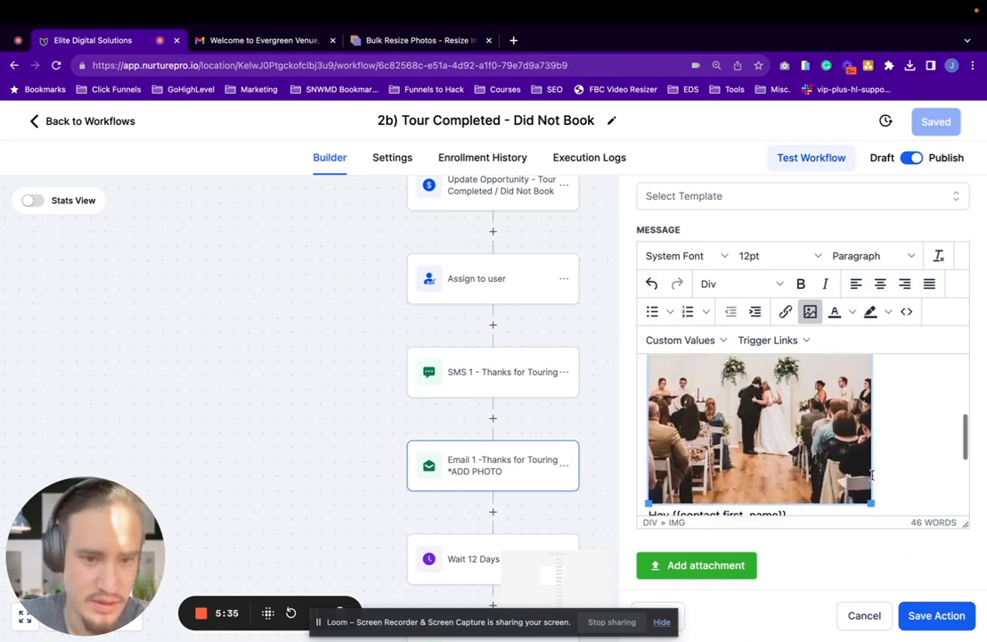
Insert a blank line between the wedding photo and the greeting, and save the email action and its workflow
{"action": "scroll", "coordinate": [877, 459], "scroll_direction": "down", "scroll_amount": 3}
{"action": "left_click", "coordinate": [880, 456]}
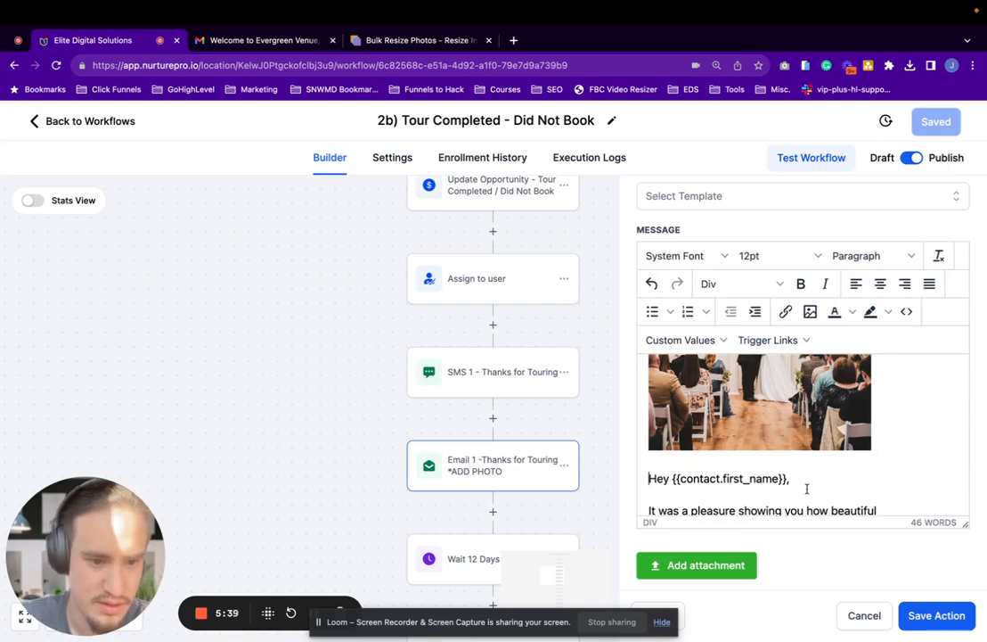
{"action": "left_click", "coordinate": [931, 615]}
{"action": "left_click", "coordinate": [940, 123]}
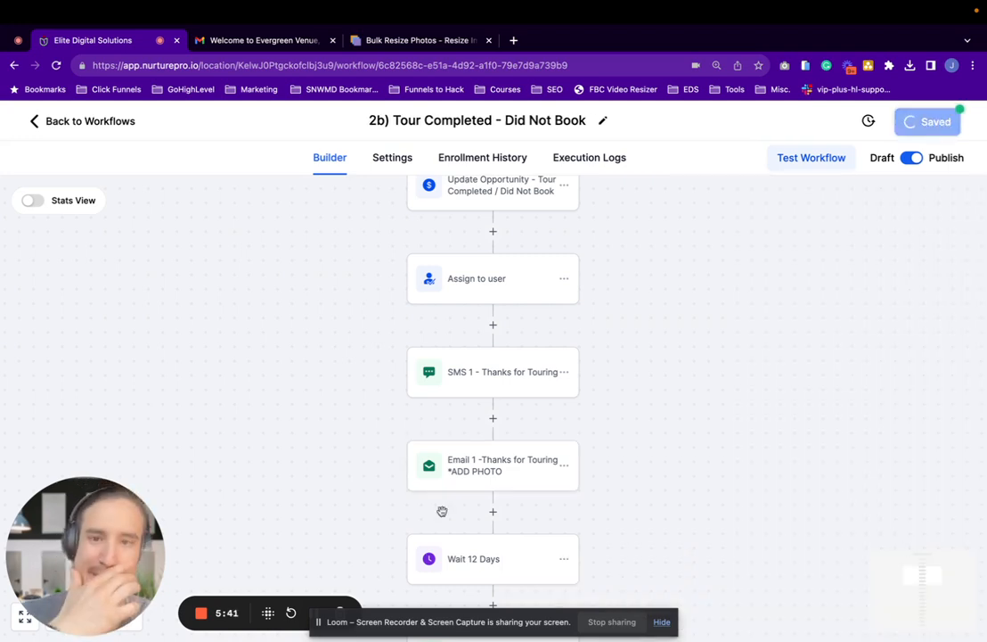
{"action": "scroll", "coordinate": [436, 508], "scroll_direction": "down", "scroll_amount": 3}
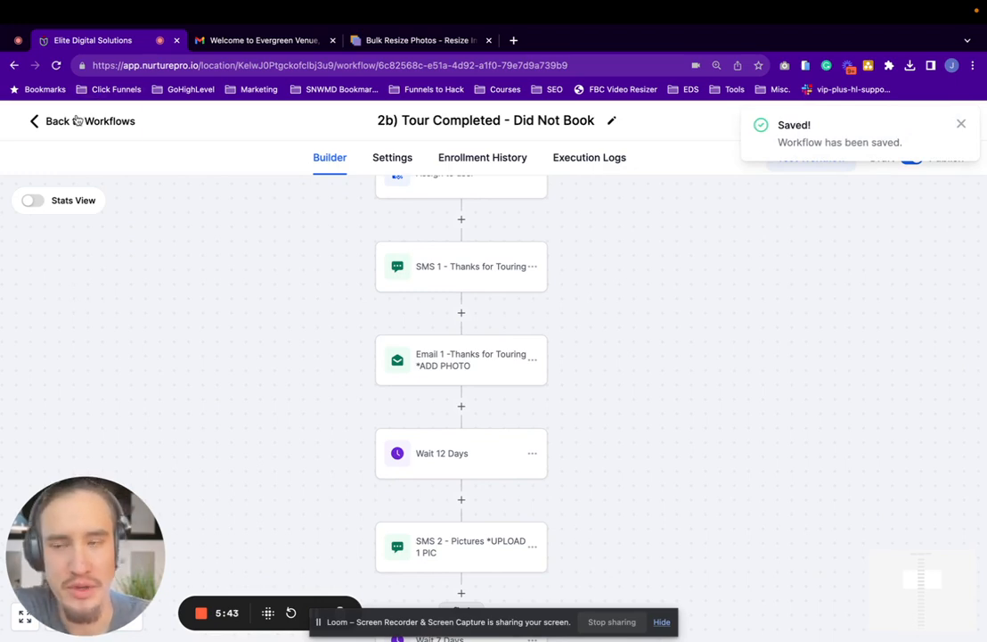
Return to the workflow list and open the "1b) Interested Nurture" workflow
{"action": "left_click", "coordinate": [77, 121]}
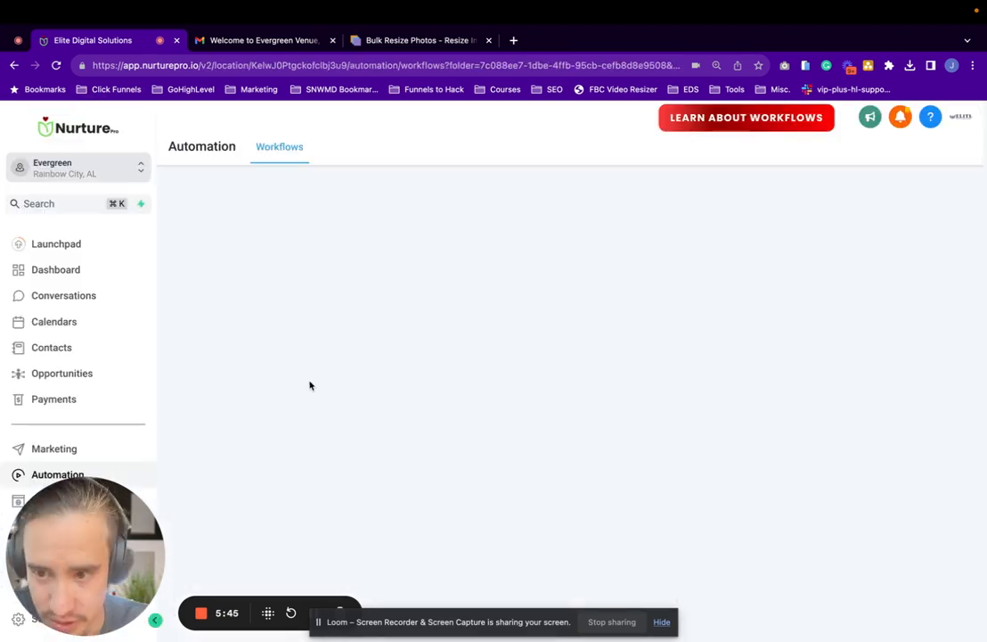
{"action": "scroll", "coordinate": [310, 385], "scroll_direction": "down", "scroll_amount": 3}
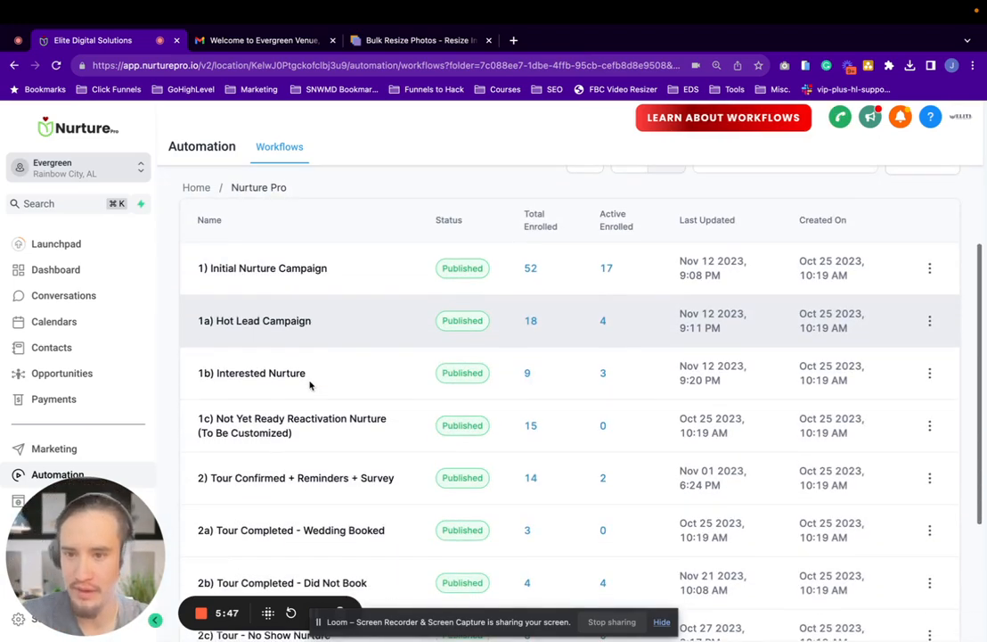
{"action": "left_click", "coordinate": [265, 375]}
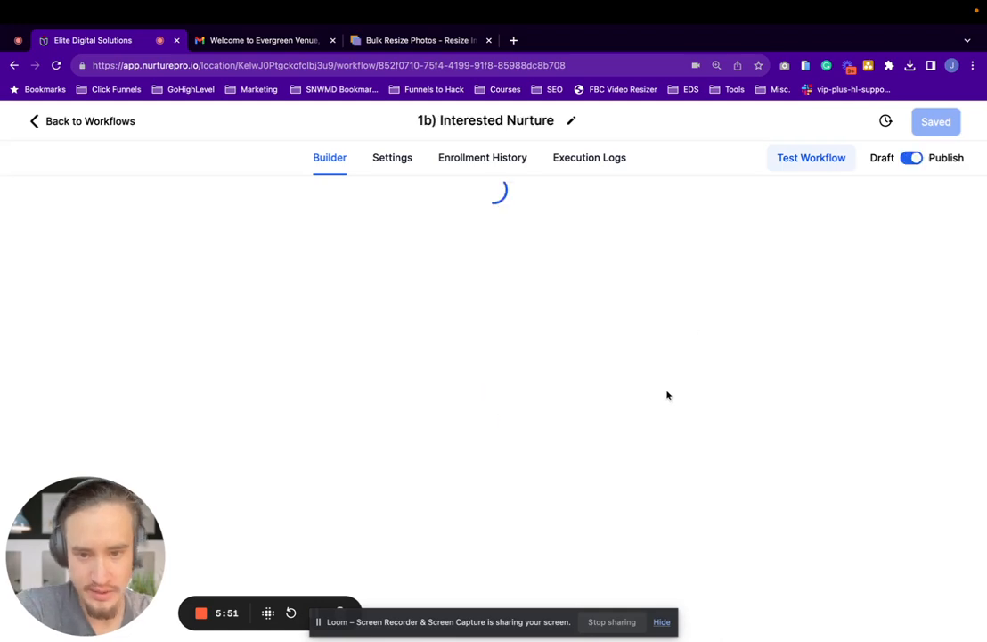
Open the "Day 1 : SMS 1 - How's wedding planning going?" action and review its message settings
{"action": "scroll", "coordinate": [491, 448], "scroll_direction": "down", "scroll_amount": 3}
{"action": "scroll", "coordinate": [490, 448], "scroll_direction": "down", "scroll_amount": 2}
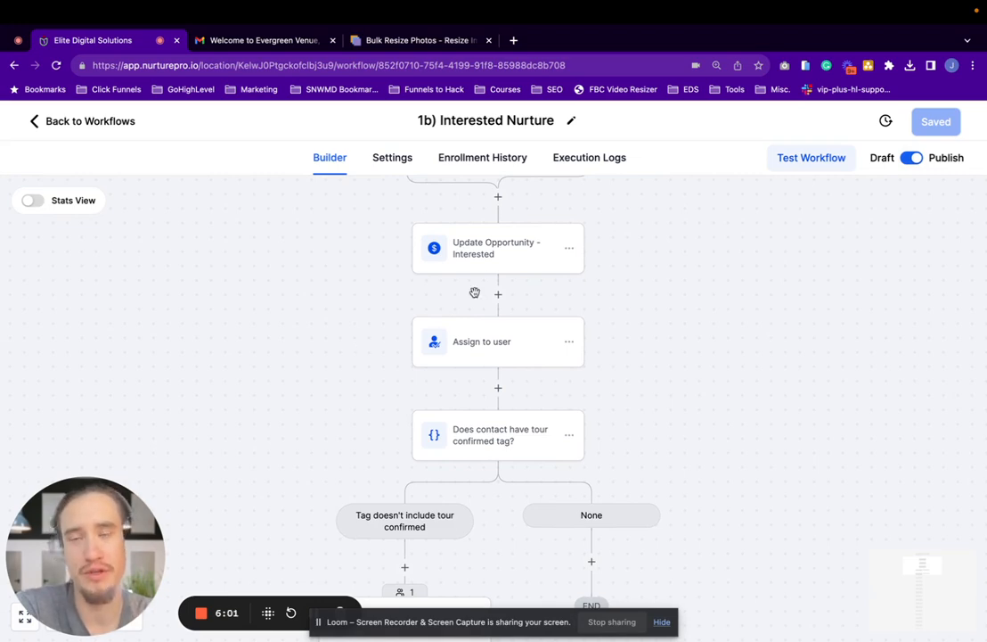
{"action": "scroll", "coordinate": [573, 417], "scroll_direction": "down", "scroll_amount": 5}
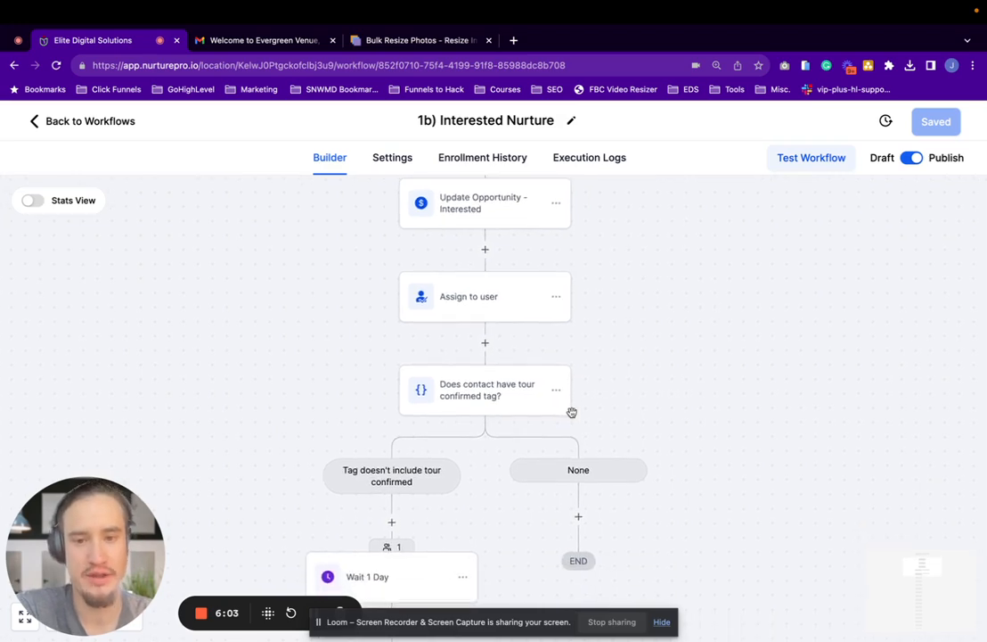
{"action": "scroll", "coordinate": [572, 413], "scroll_direction": "down", "scroll_amount": 3}
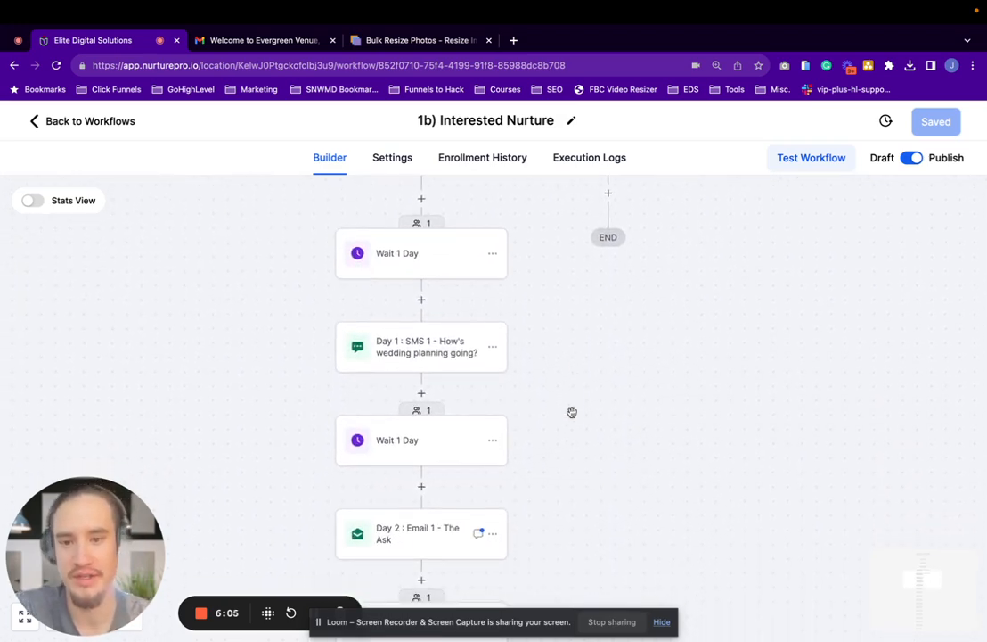
{"action": "left_click", "coordinate": [380, 347]}
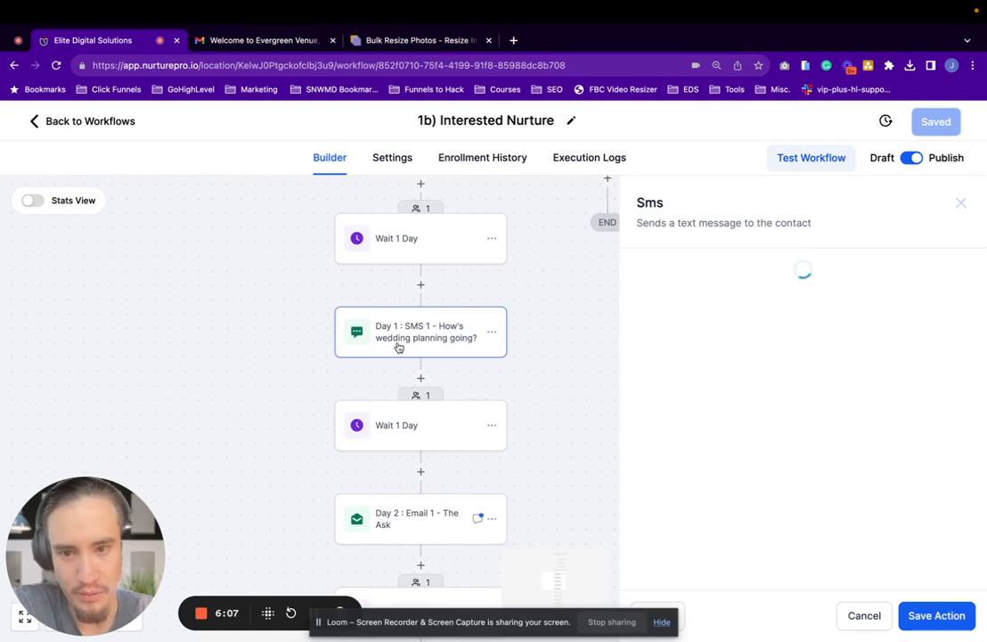
{"action": "scroll", "coordinate": [839, 416], "scroll_direction": "down", "scroll_amount": 1}
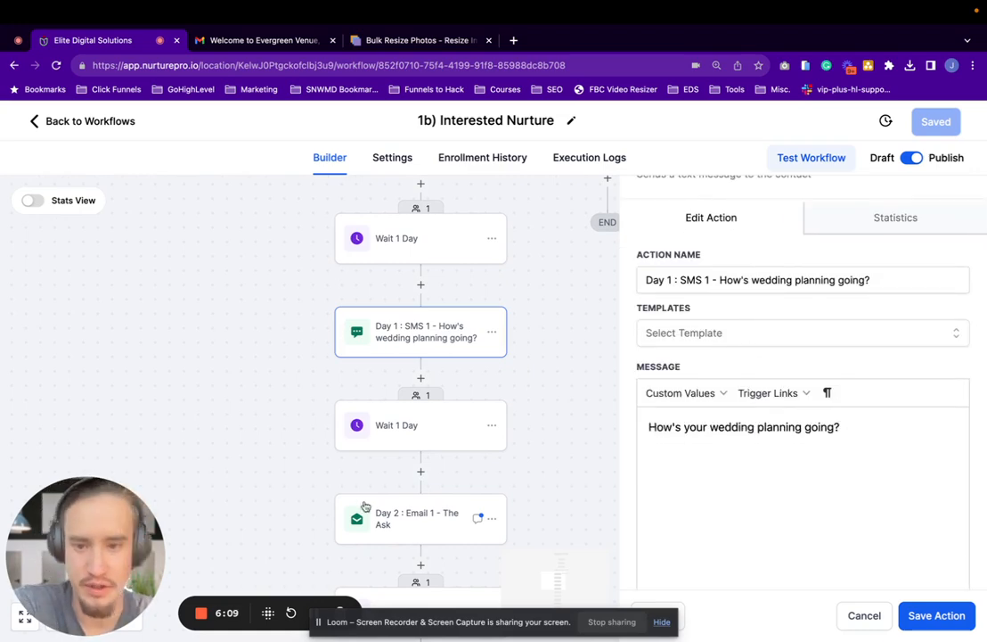
Open the "Day 2 : Email 1 - The Ask" action, review its message and attachment options, and save the action and workflow
{"action": "left_click", "coordinate": [463, 520]}
{"action": "scroll", "coordinate": [713, 481], "scroll_direction": "down", "scroll_amount": 4}
{"action": "scroll", "coordinate": [737, 489], "scroll_direction": "down", "scroll_amount": 5}
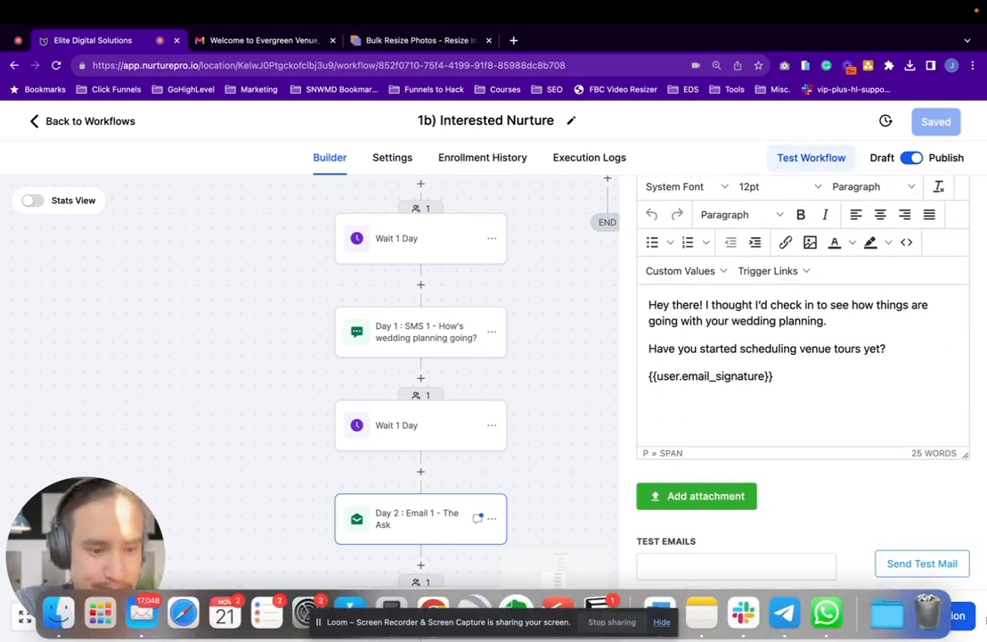
{"action": "left_click", "coordinate": [964, 618]}
{"action": "left_click", "coordinate": [957, 130]}
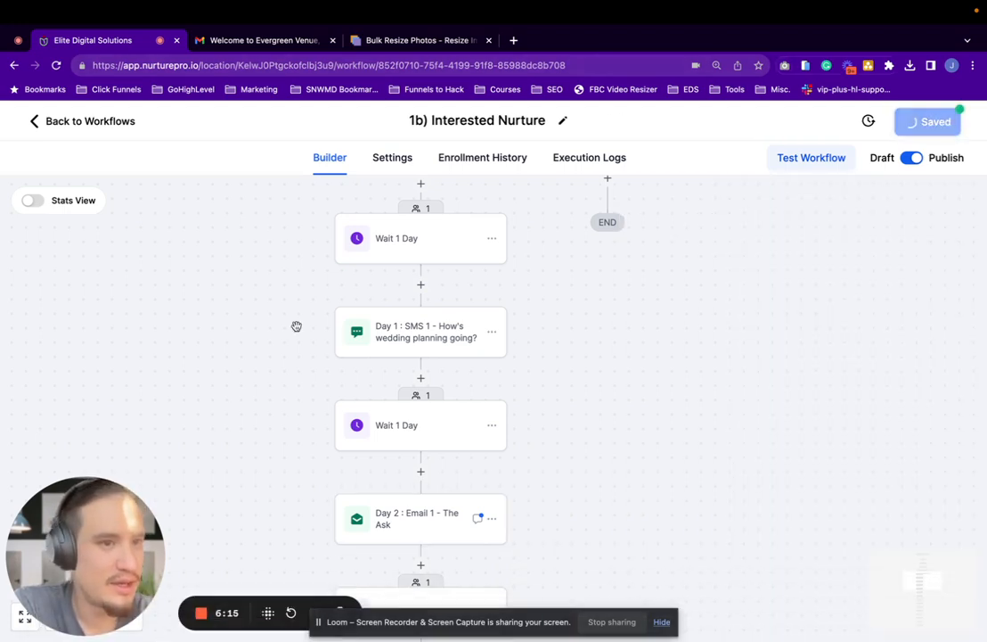
Open "Email 1 - Provide Pricing" in the "1) Initial Nurture Campaign" workflow and check its message and attachments
{"action": "left_click", "coordinate": [33, 122]}
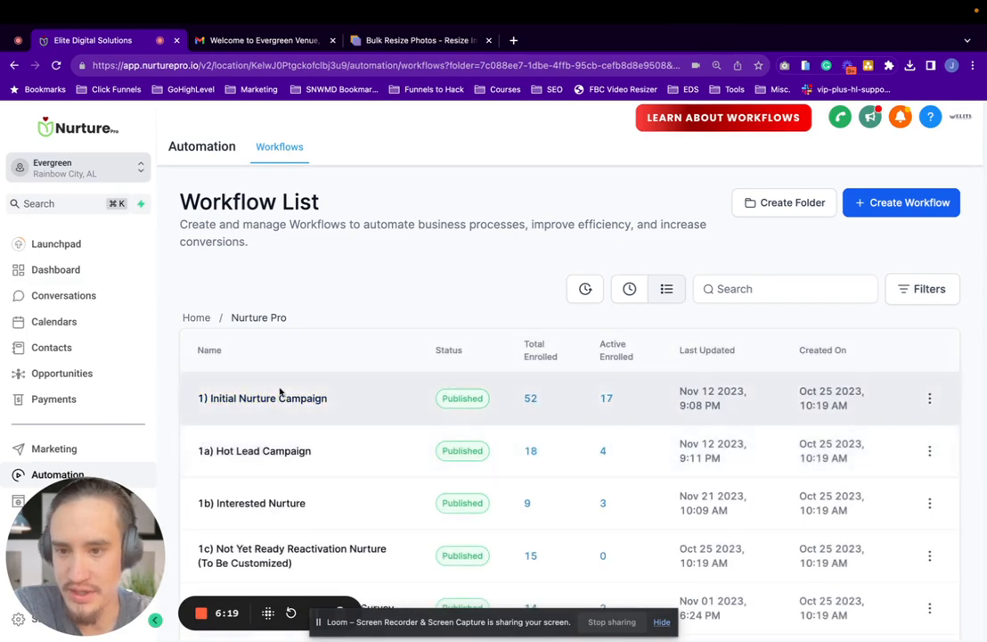
{"action": "left_click", "coordinate": [280, 396]}
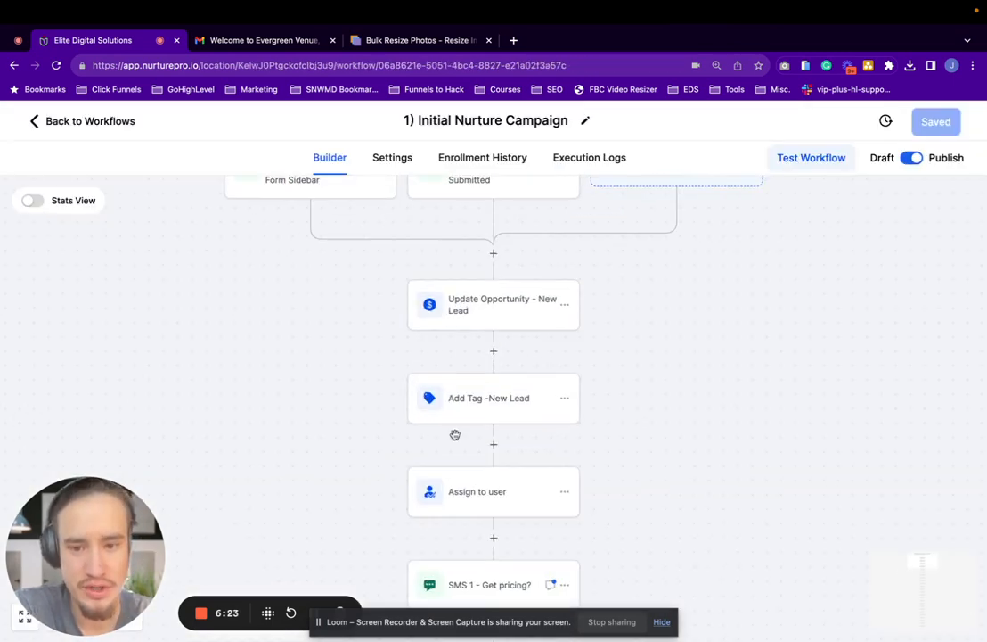
{"action": "scroll", "coordinate": [455, 450], "scroll_direction": "down", "scroll_amount": 2}
{"action": "scroll", "coordinate": [454, 486], "scroll_direction": "down", "scroll_amount": 1}
{"action": "left_click", "coordinate": [458, 579]}
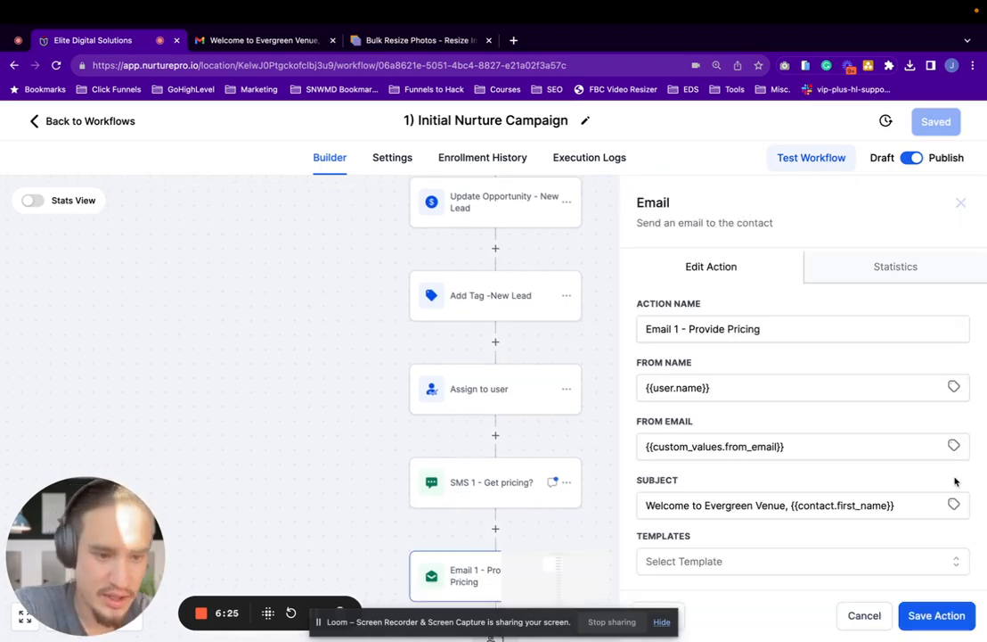
{"action": "scroll", "coordinate": [918, 561], "scroll_direction": "down", "scroll_amount": 5}
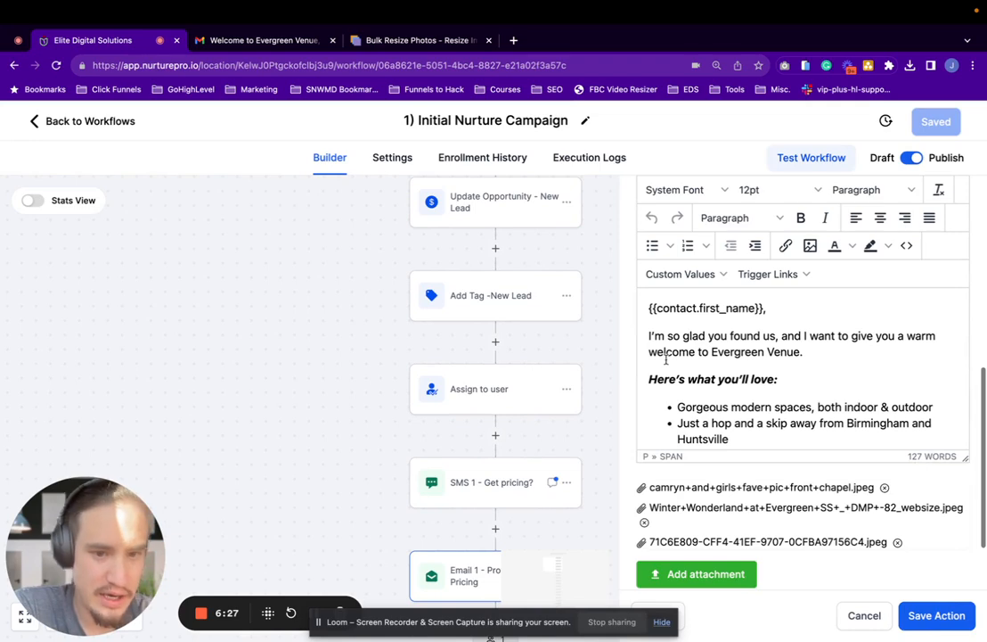
Save the "Email 1 - Provide Pricing" action and the Initial Nurture Campaign workflow
{"action": "left_click", "coordinate": [960, 622]}
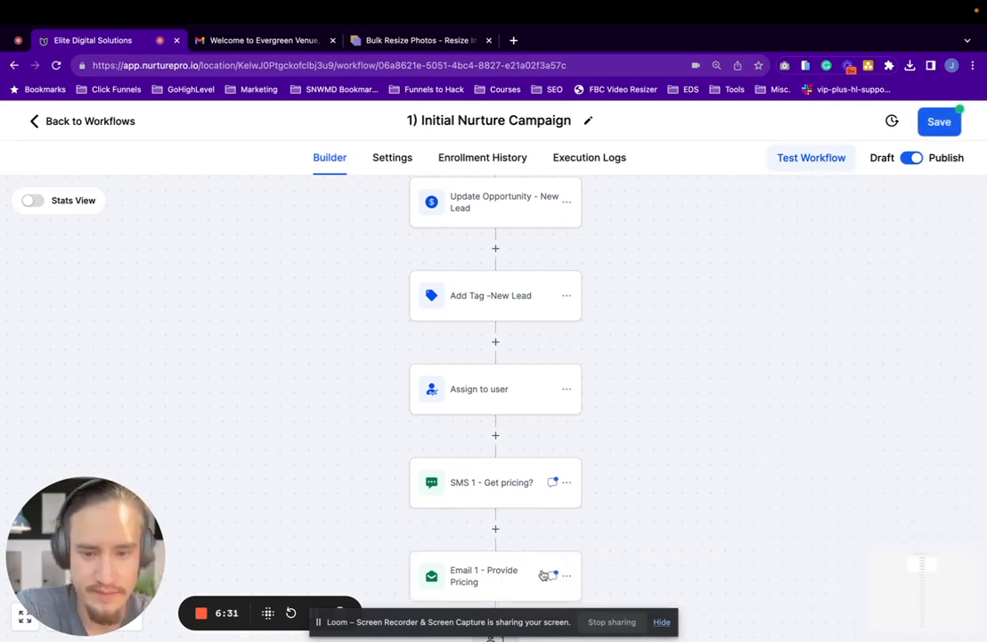
{"action": "scroll", "coordinate": [544, 574], "scroll_direction": "down", "scroll_amount": 1}
{"action": "left_click", "coordinate": [942, 125]}
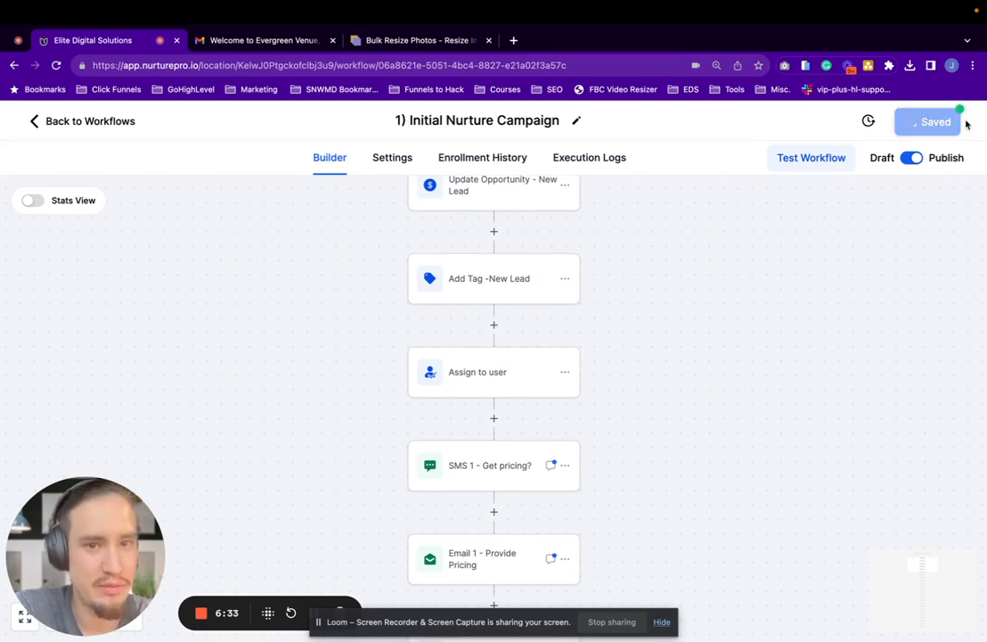